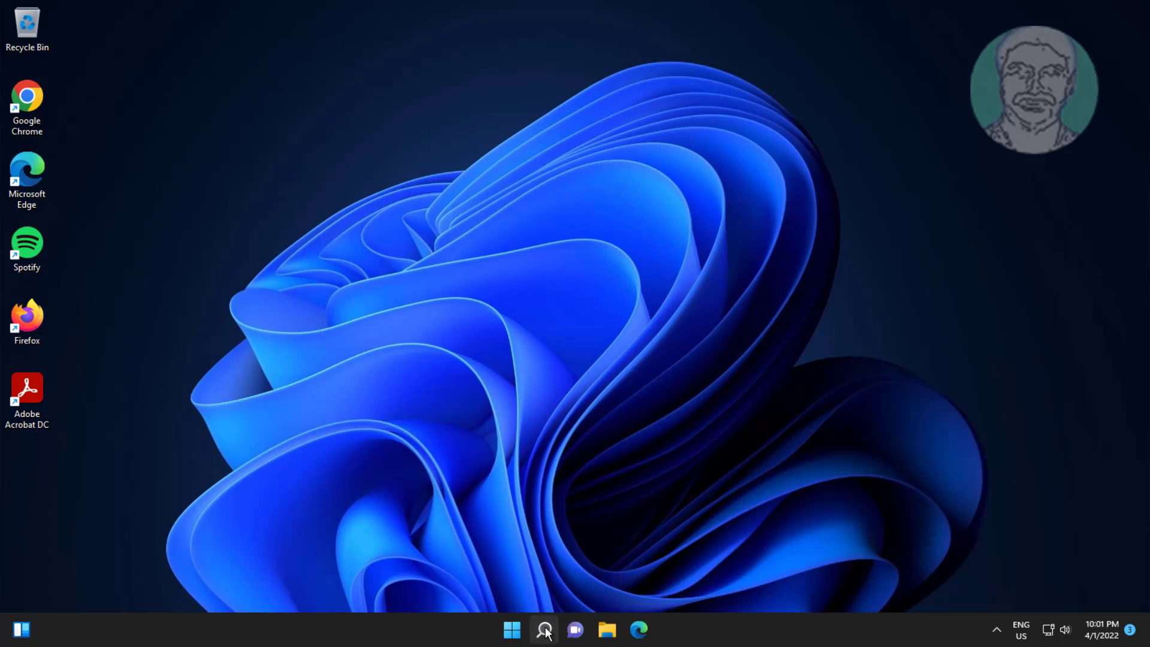
Step: Search Windows for "services" and open the Services app
click(542, 629)
text(s)
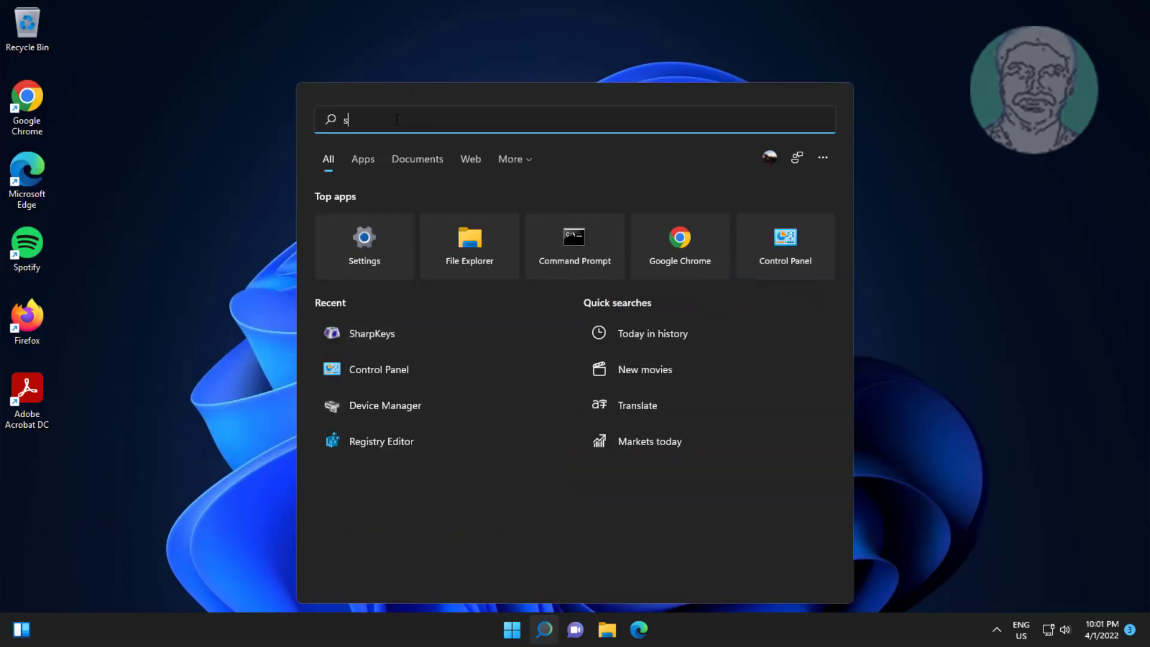
text(ervices)
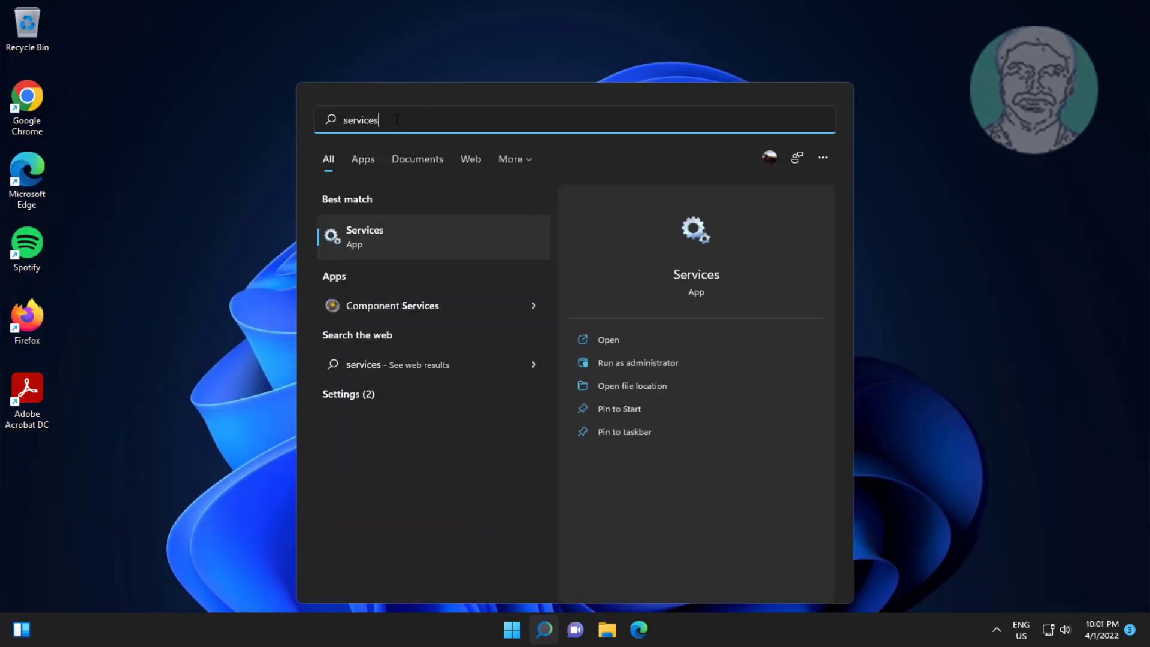
click(415, 222)
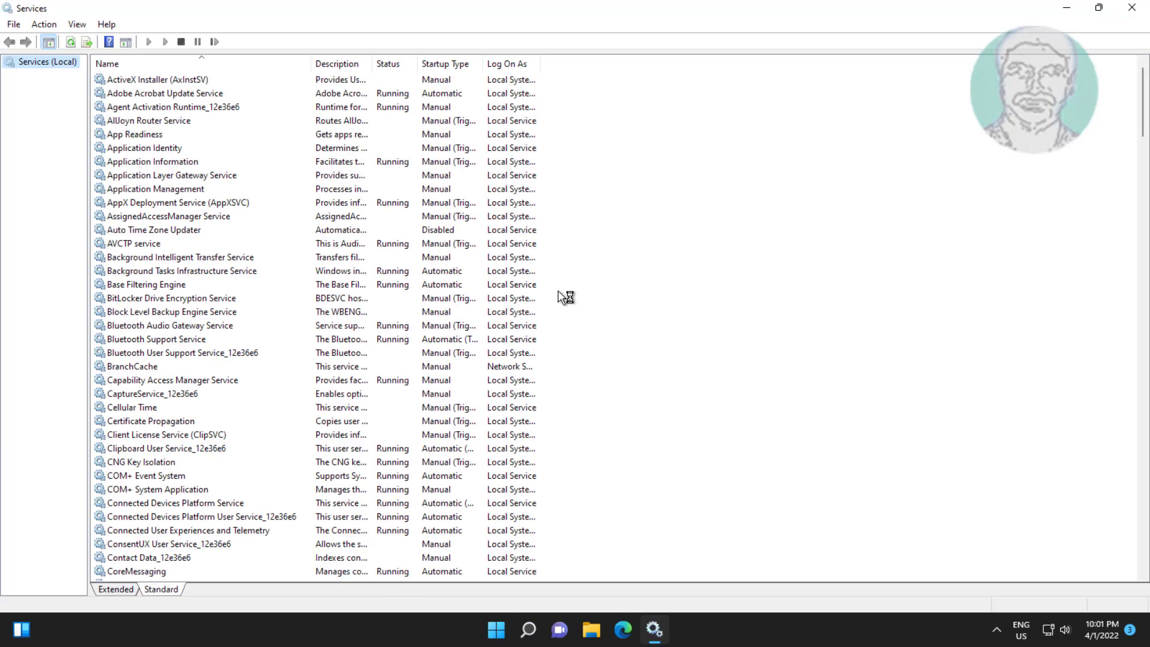
Step: Set the Bluetooth Support Service's startup type to Automatic, restart the service, and close the Services window
click(184, 299)
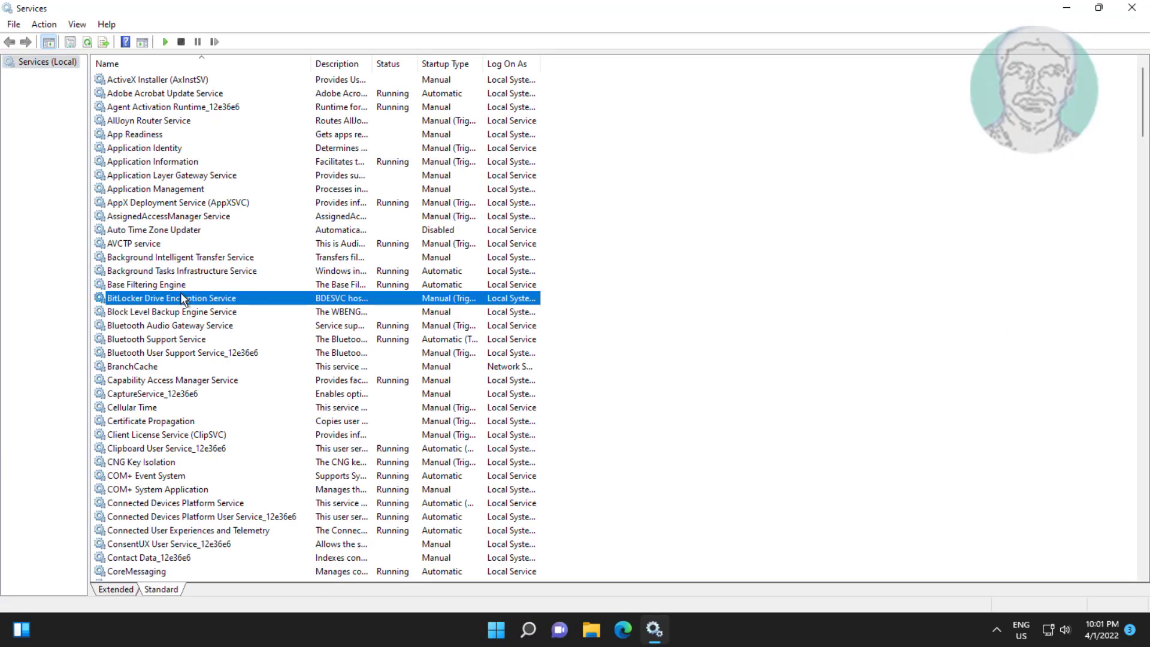
key(Down)
double_click(173, 339)
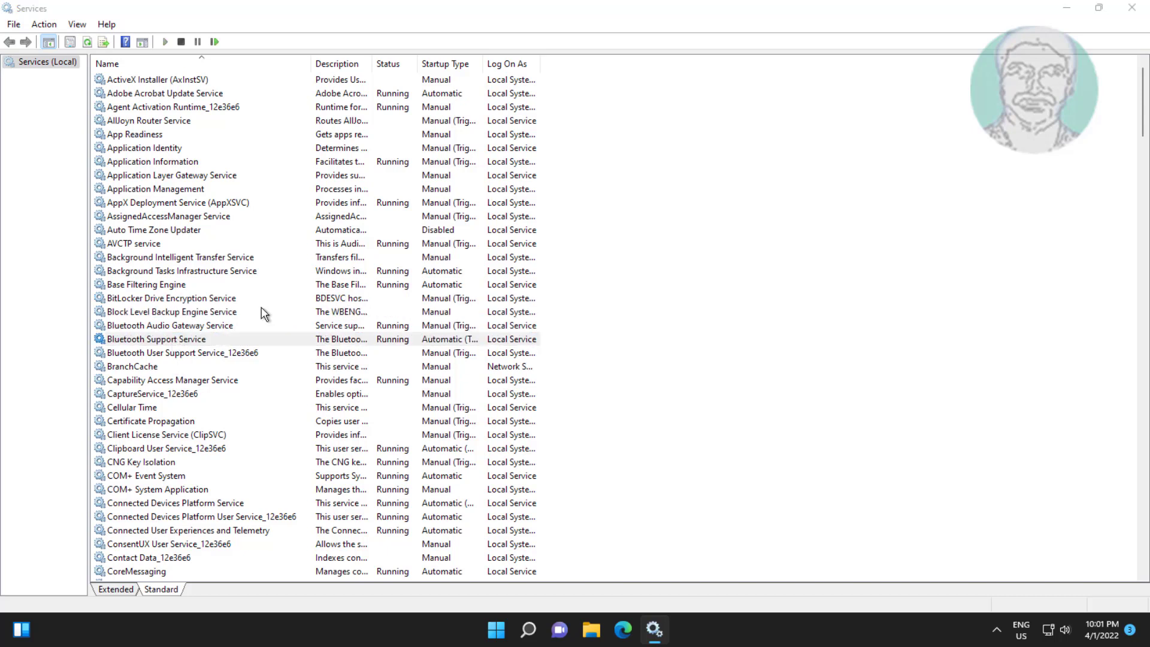
click(578, 297)
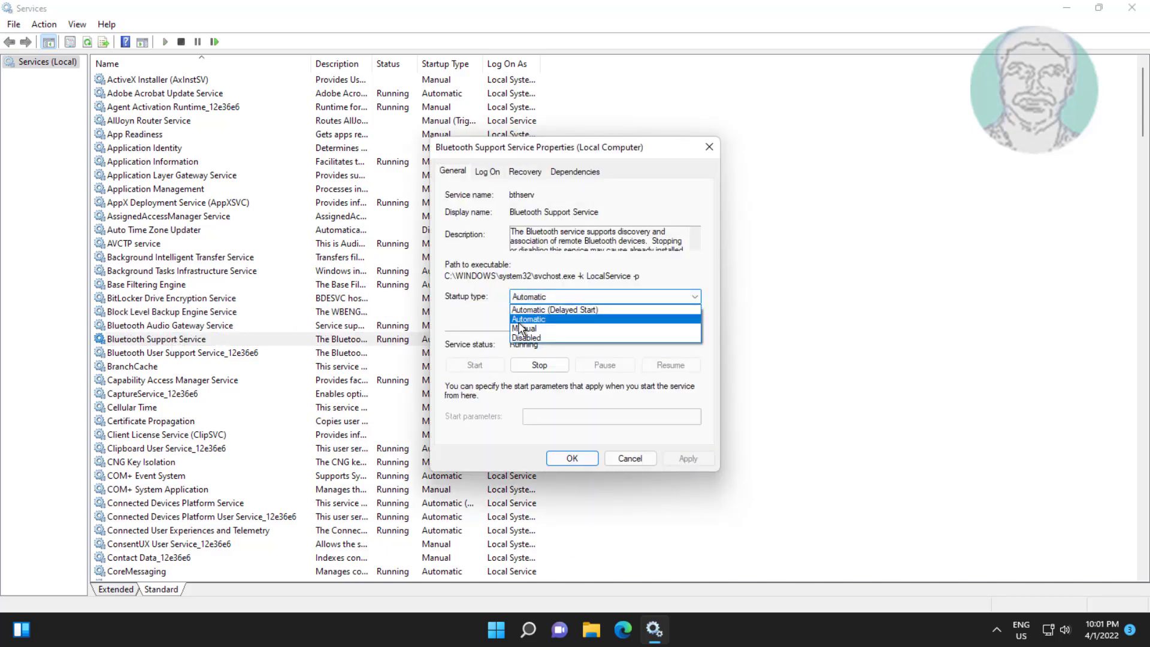
click(524, 320)
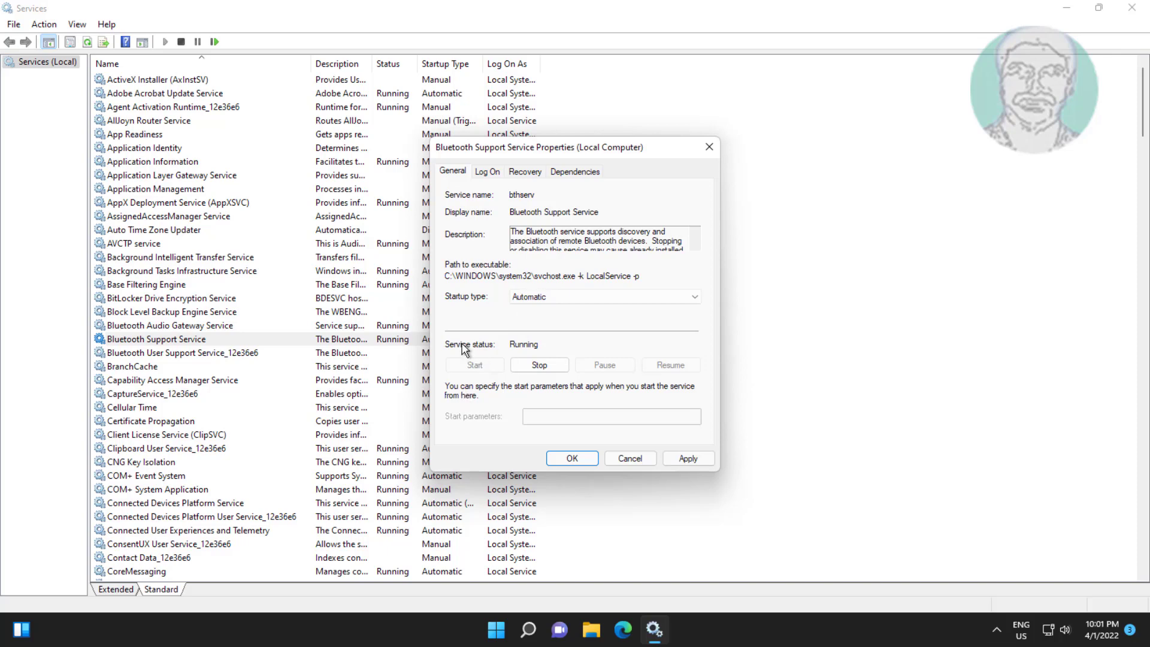
click(683, 458)
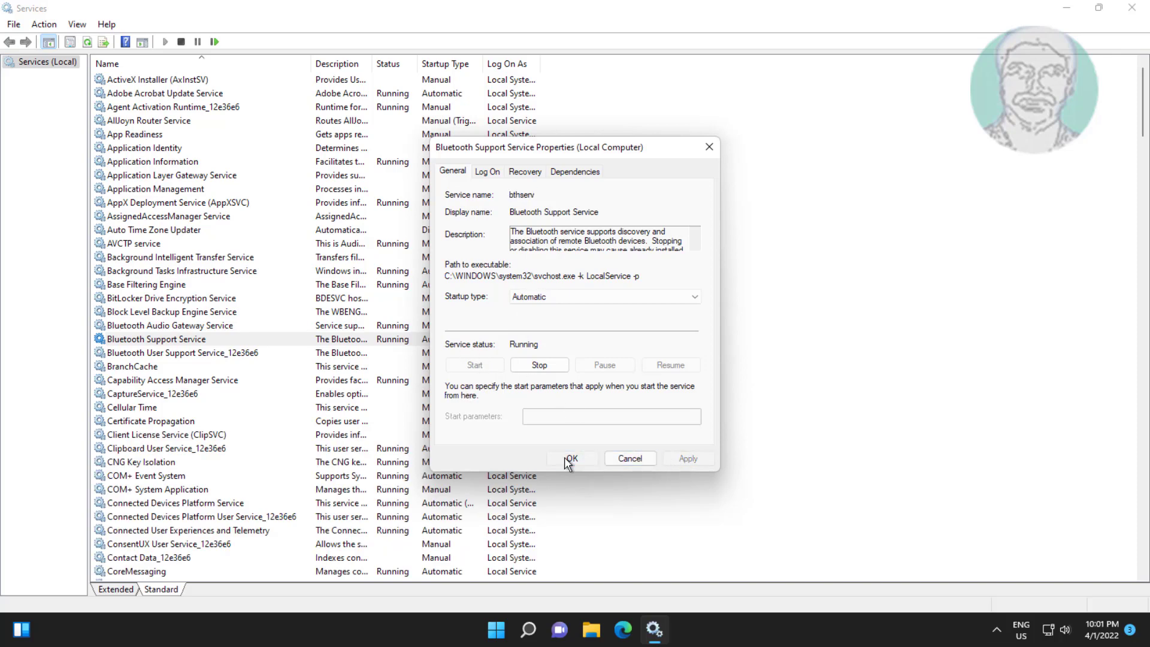
click(568, 458)
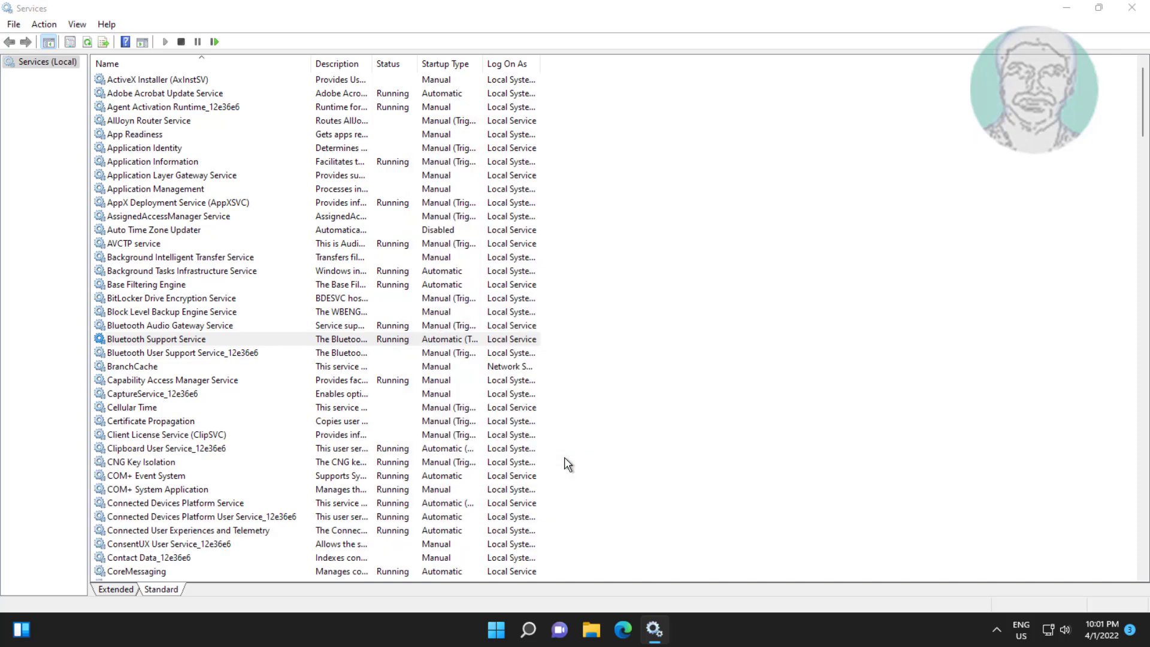
click(216, 41)
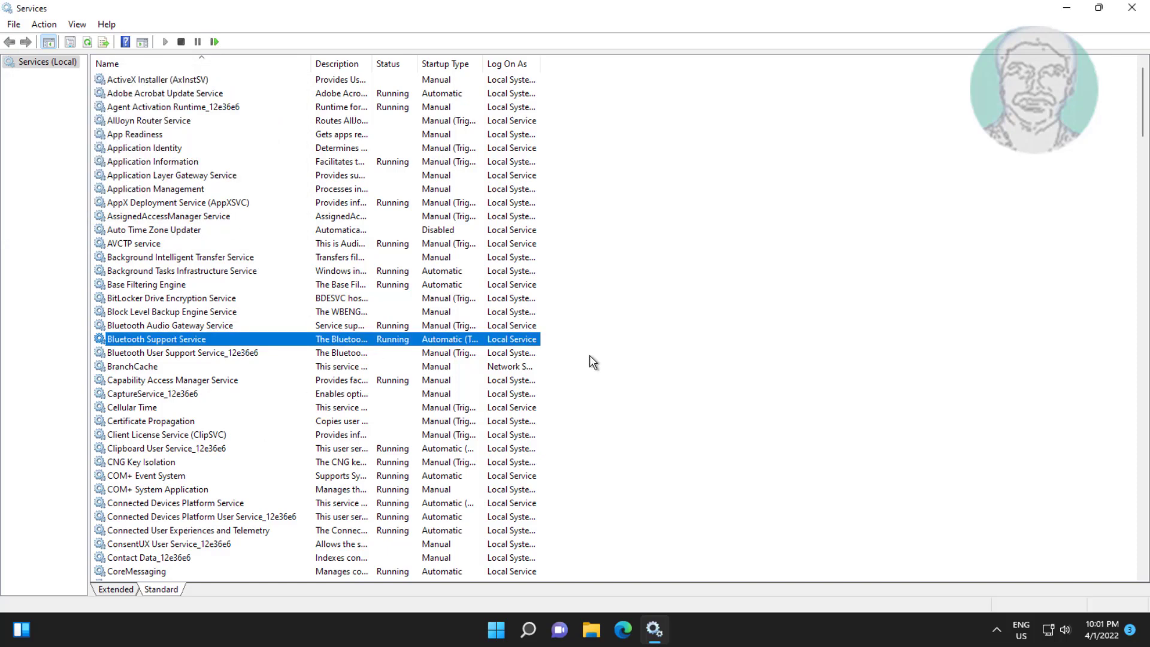
click(1140, 15)
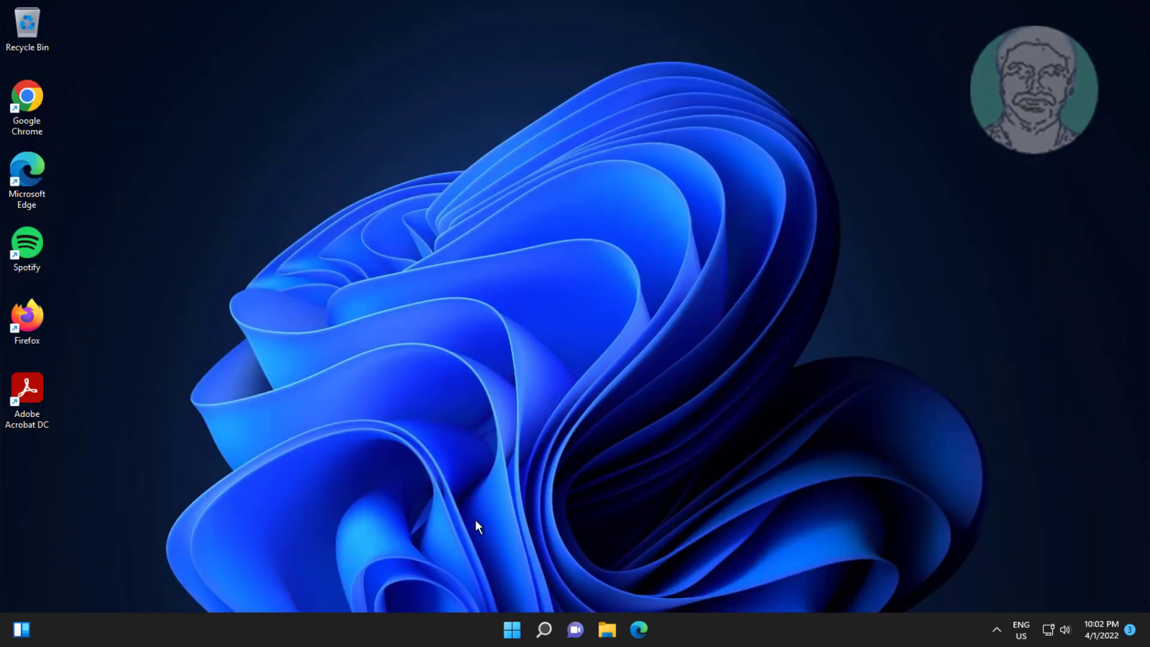
Step: Add MiSuperBassWirelessHeadphones as a Bluetooth device in Windows Settings, finish the pairing, and close Settings
click(516, 626)
click(745, 219)
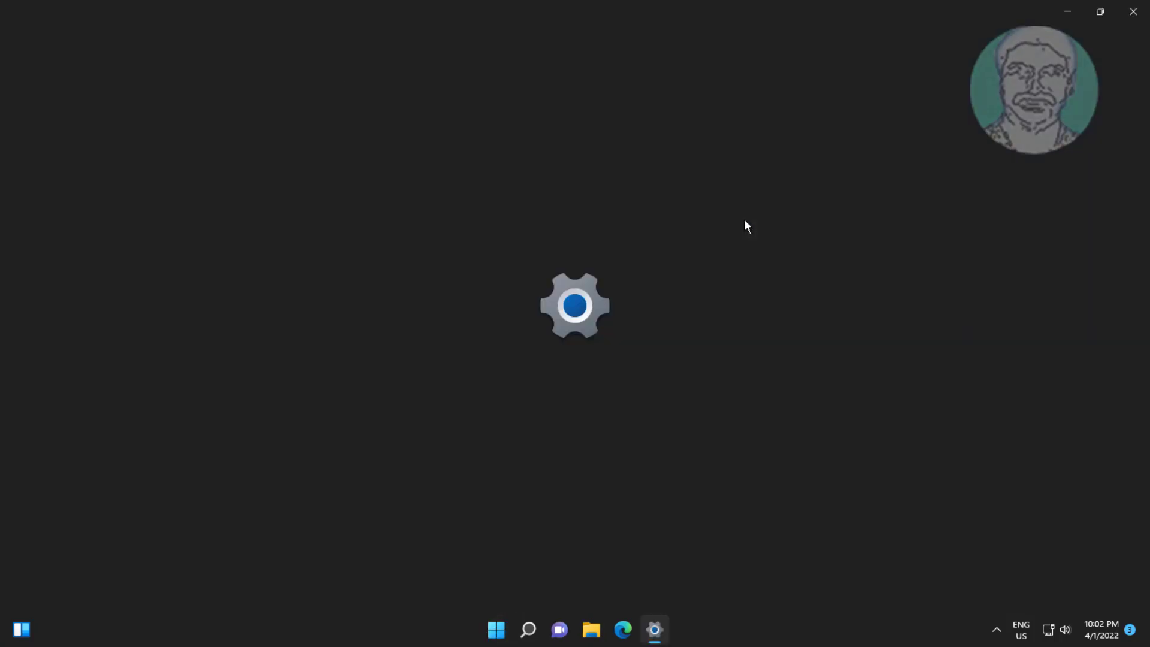
click(89, 182)
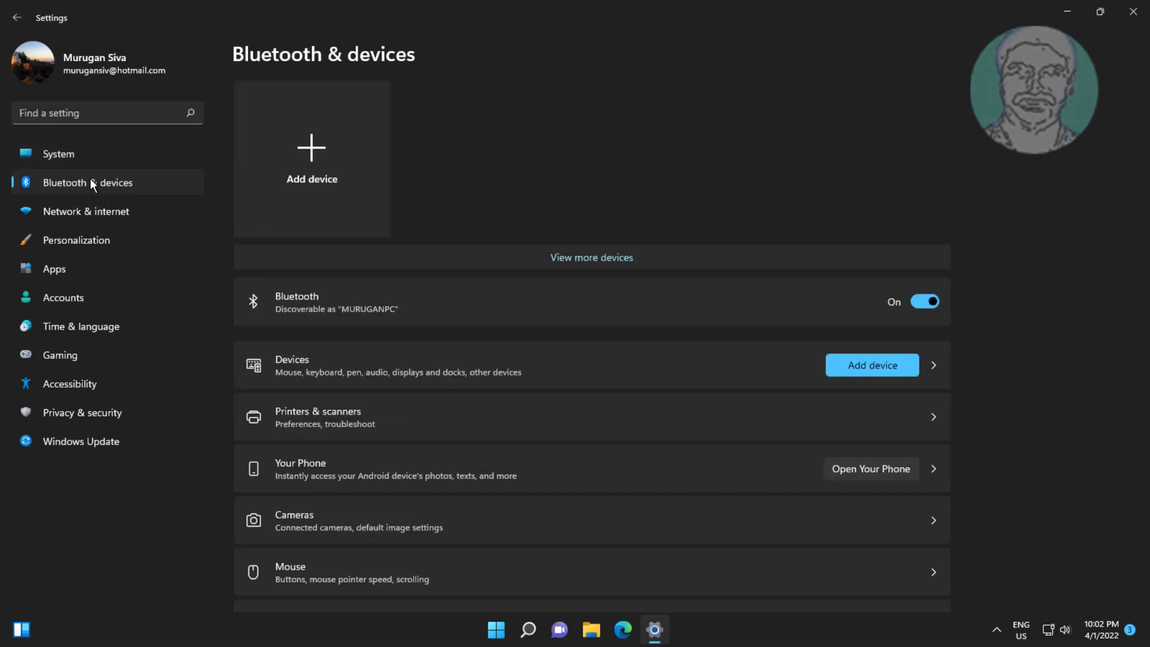
click(294, 138)
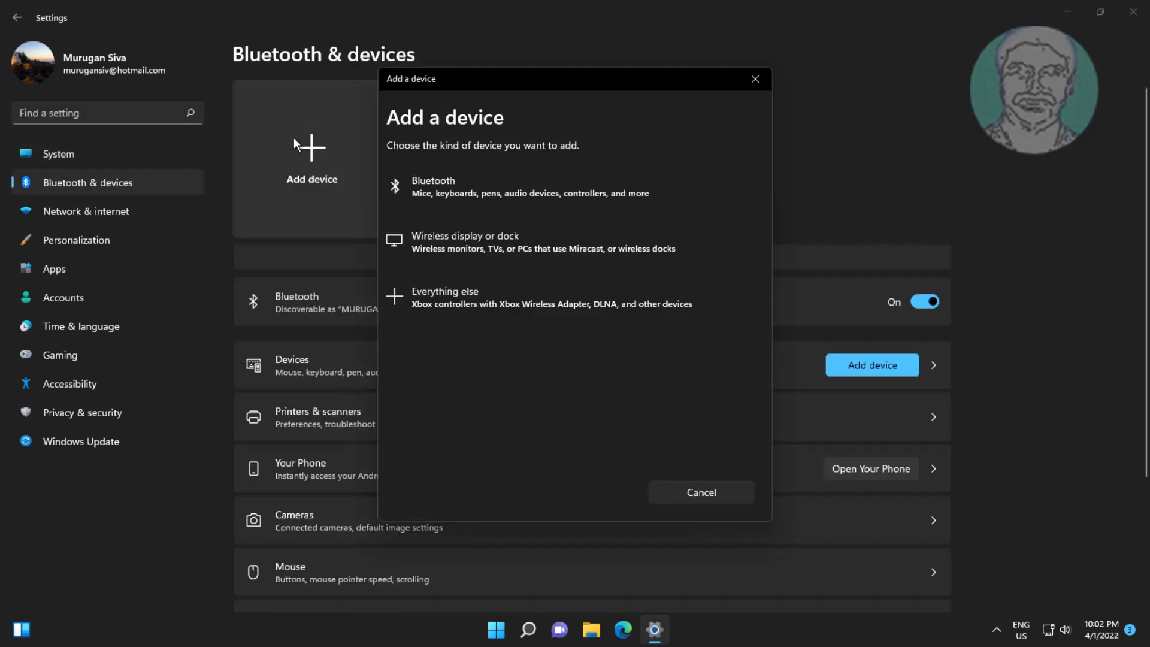
click(498, 185)
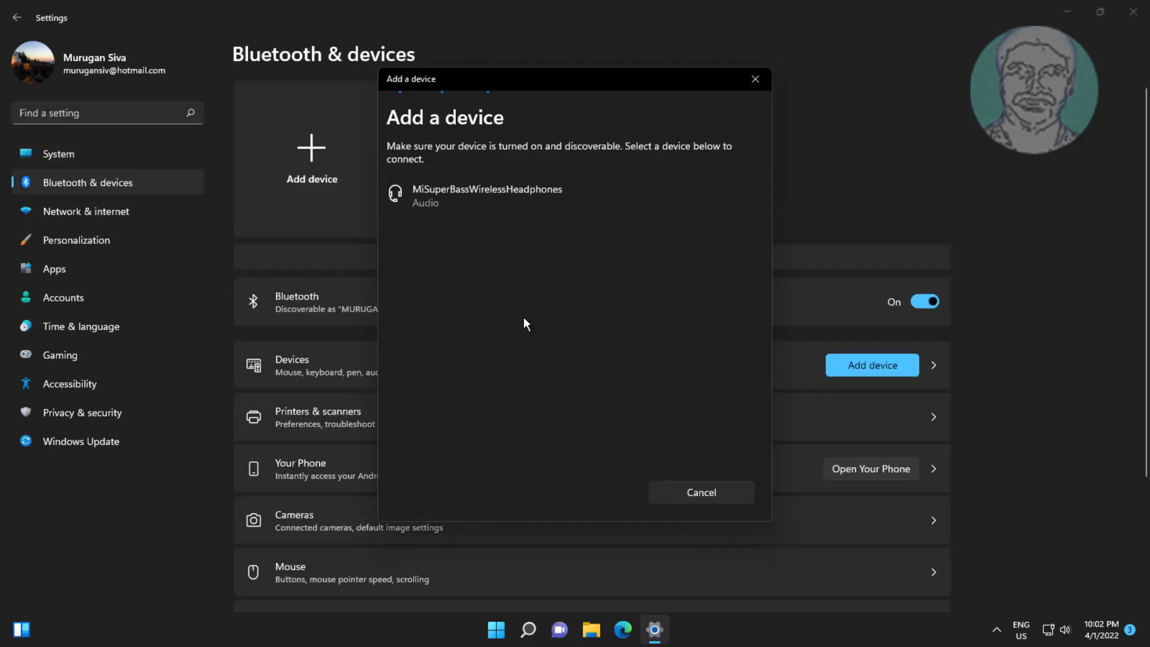
click(483, 190)
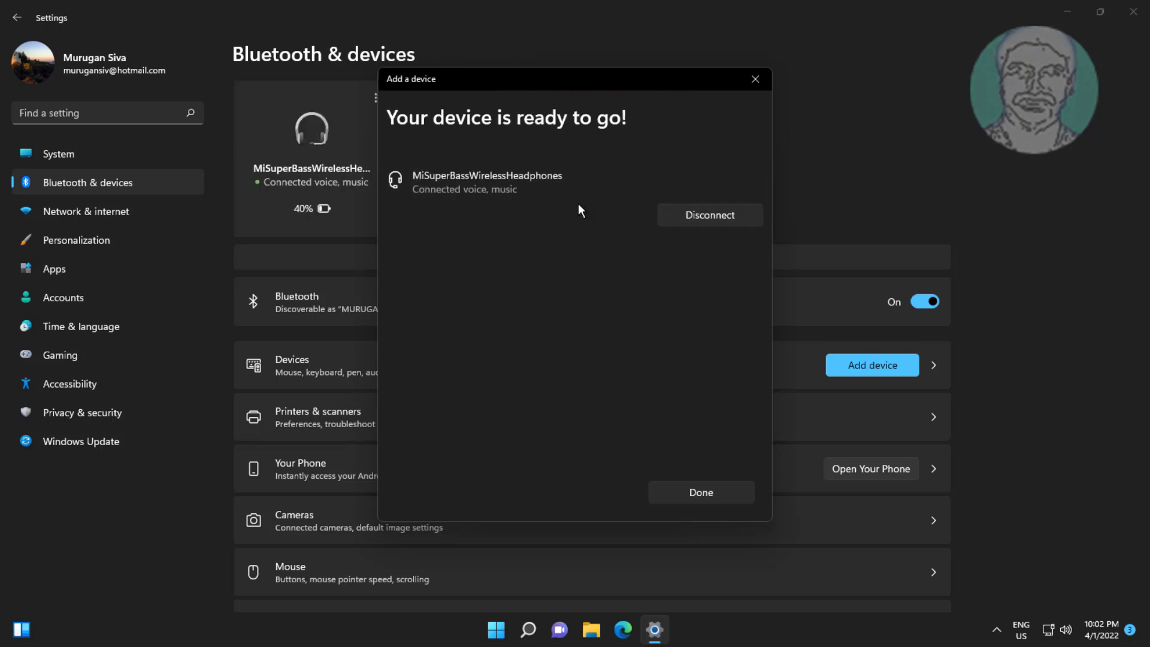
click(688, 500)
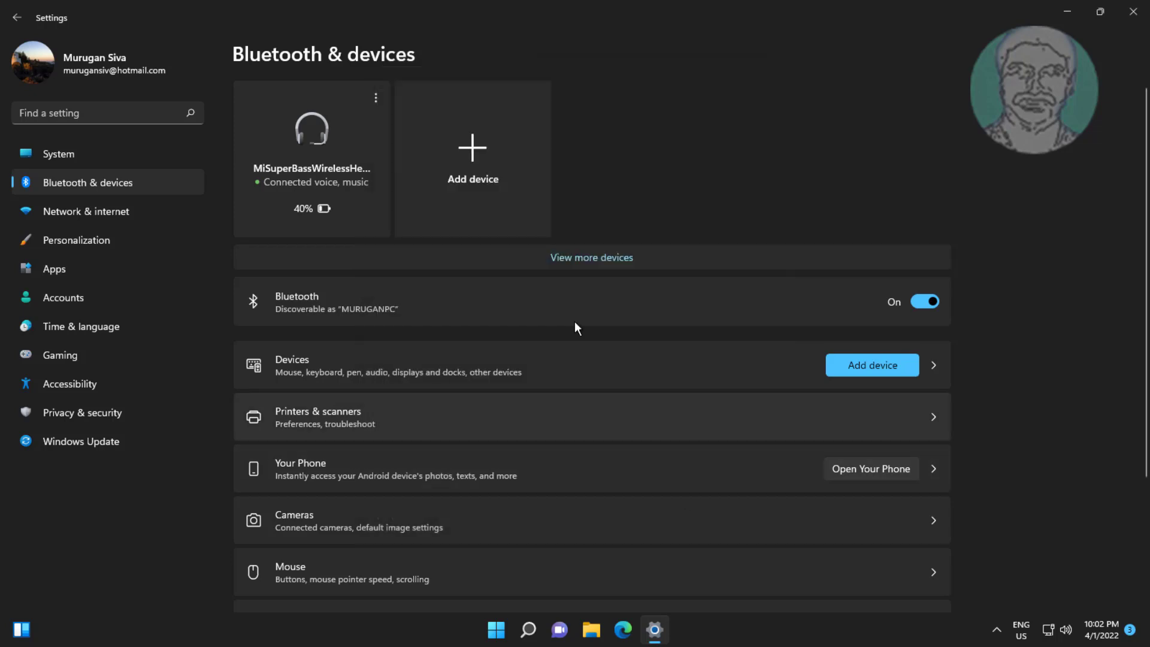
click(1138, 22)
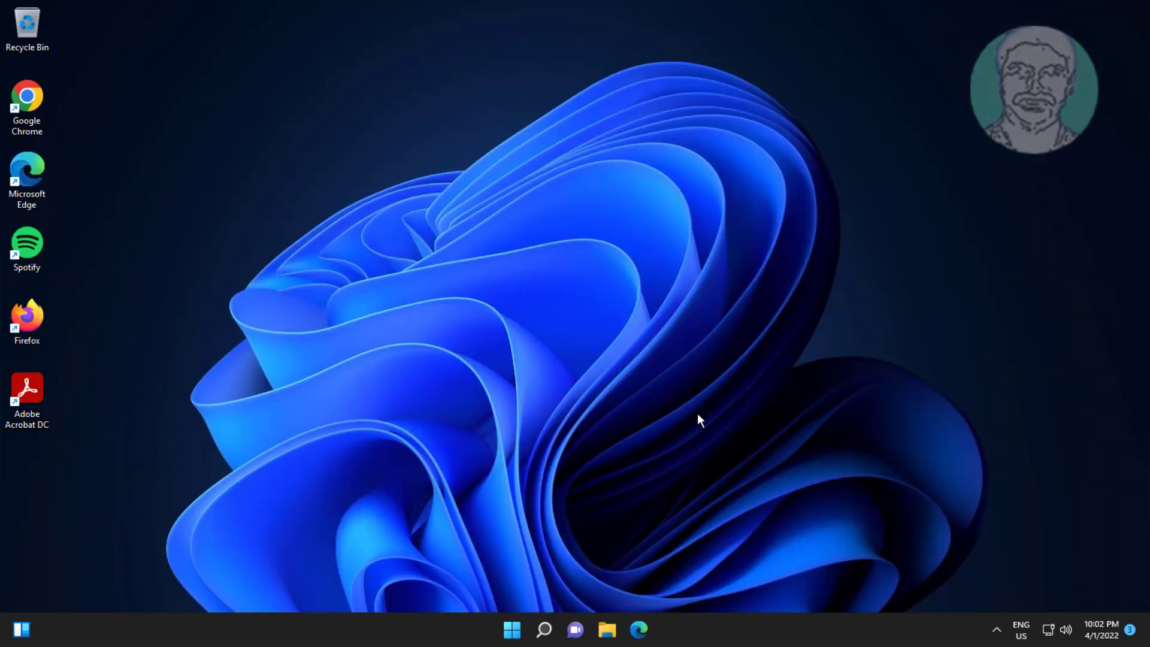
Step: Search Windows for "control panel" and open its Devices and Printers page
click(551, 636)
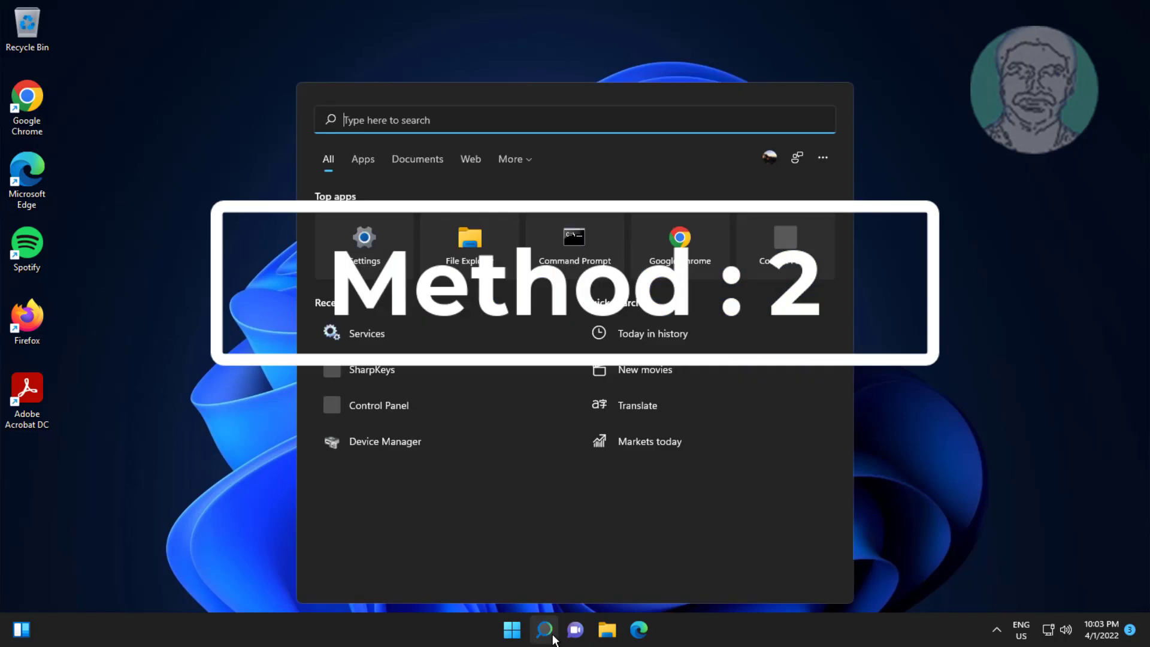
text(cont)
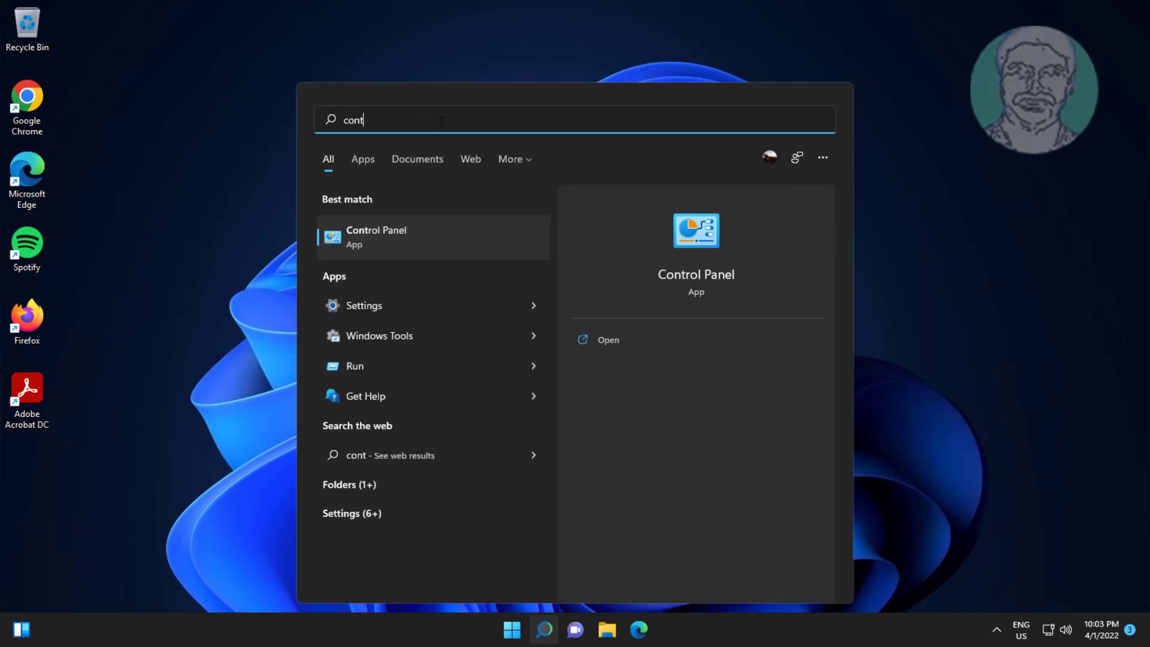
text(rol panel)
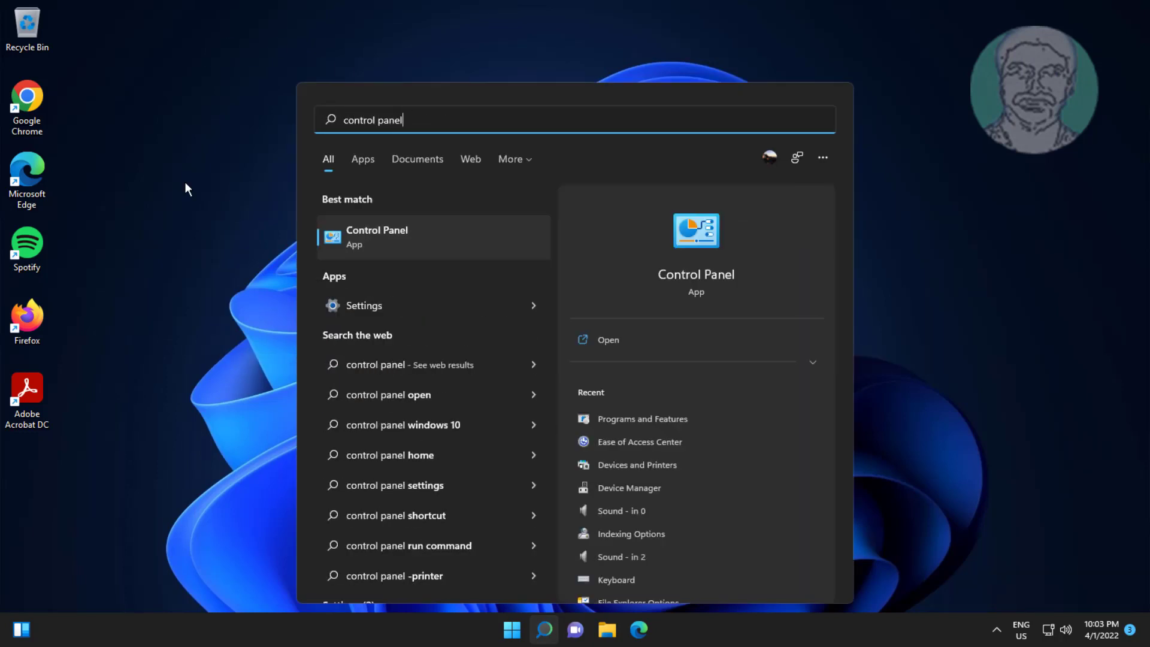
click(377, 240)
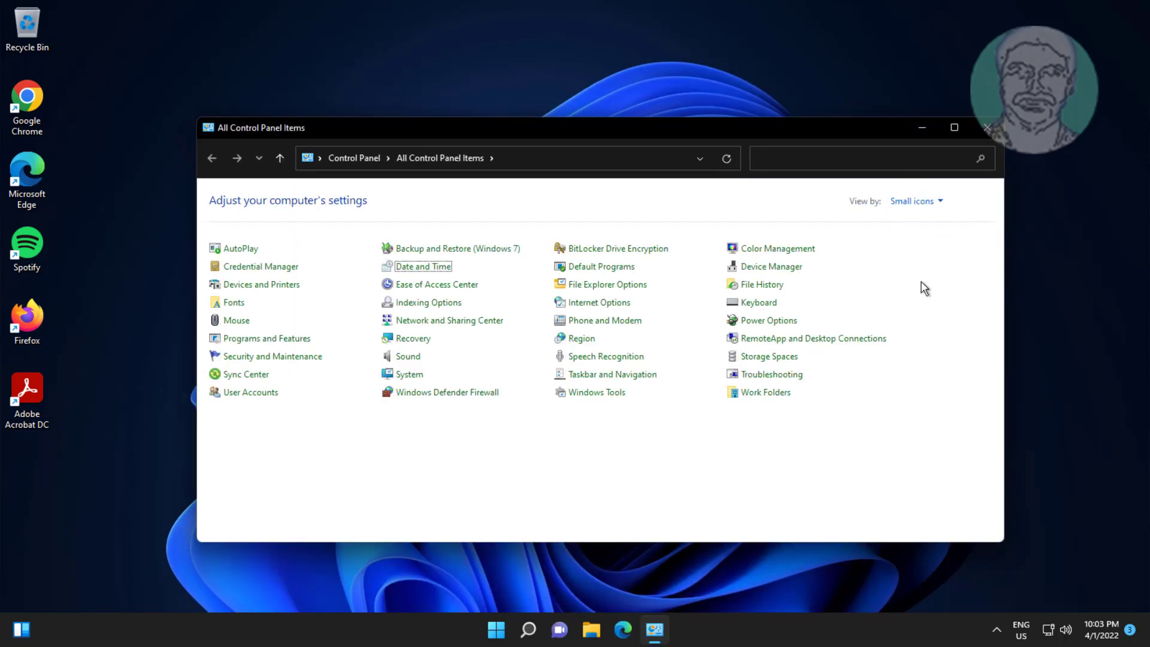
click(260, 287)
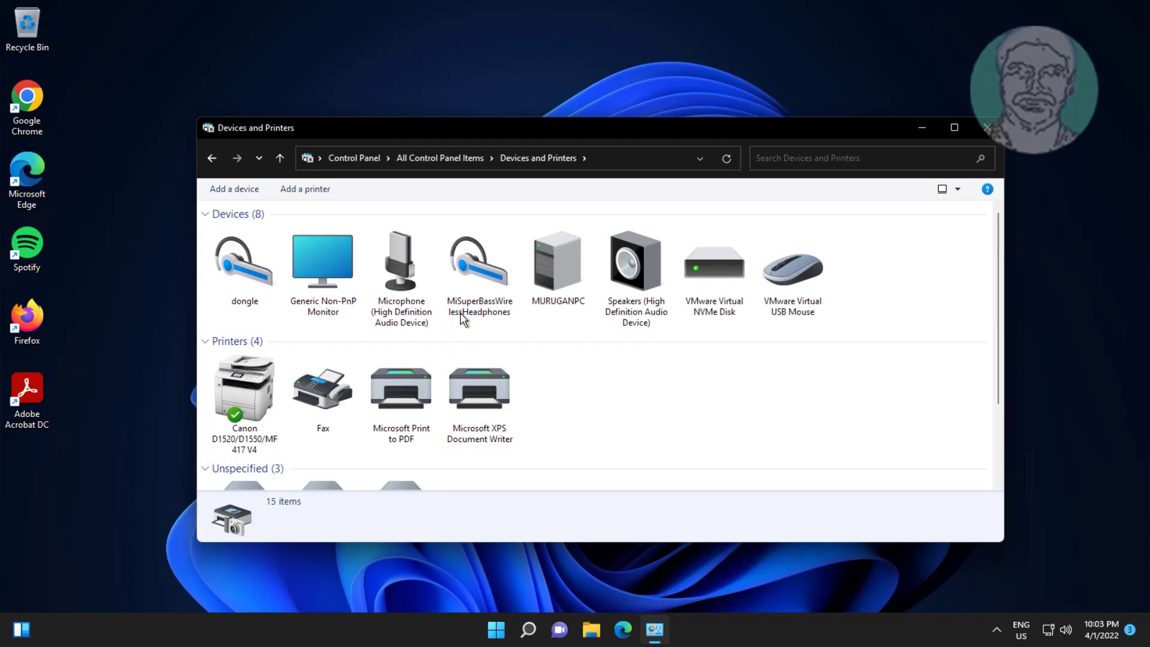
Step: Check which Bluetooth services are enabled in the properties of MiSuperBassWirelessHeadphones, and close Devices and Printers
click(492, 302)
right_click(477, 272)
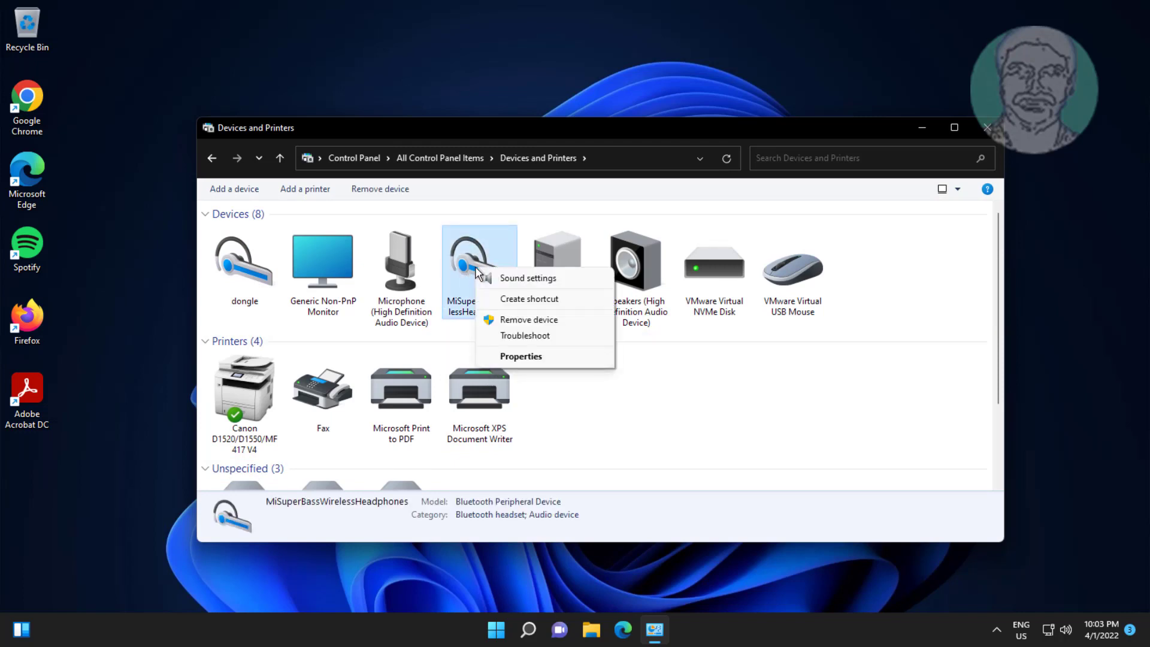
click(527, 358)
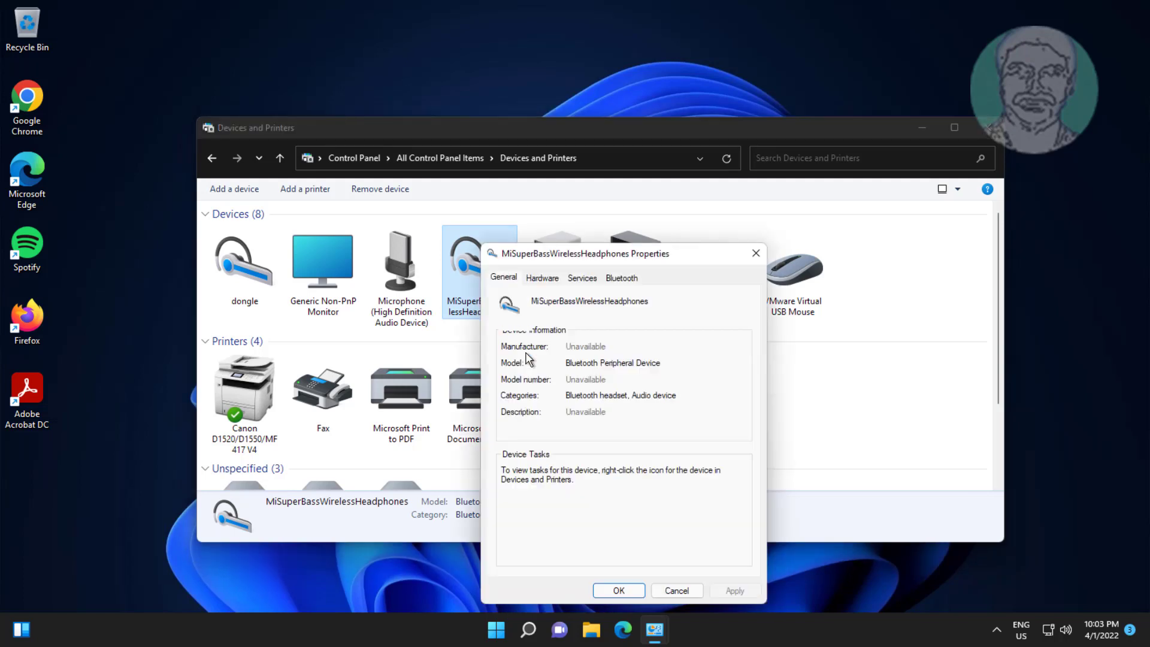
click(582, 279)
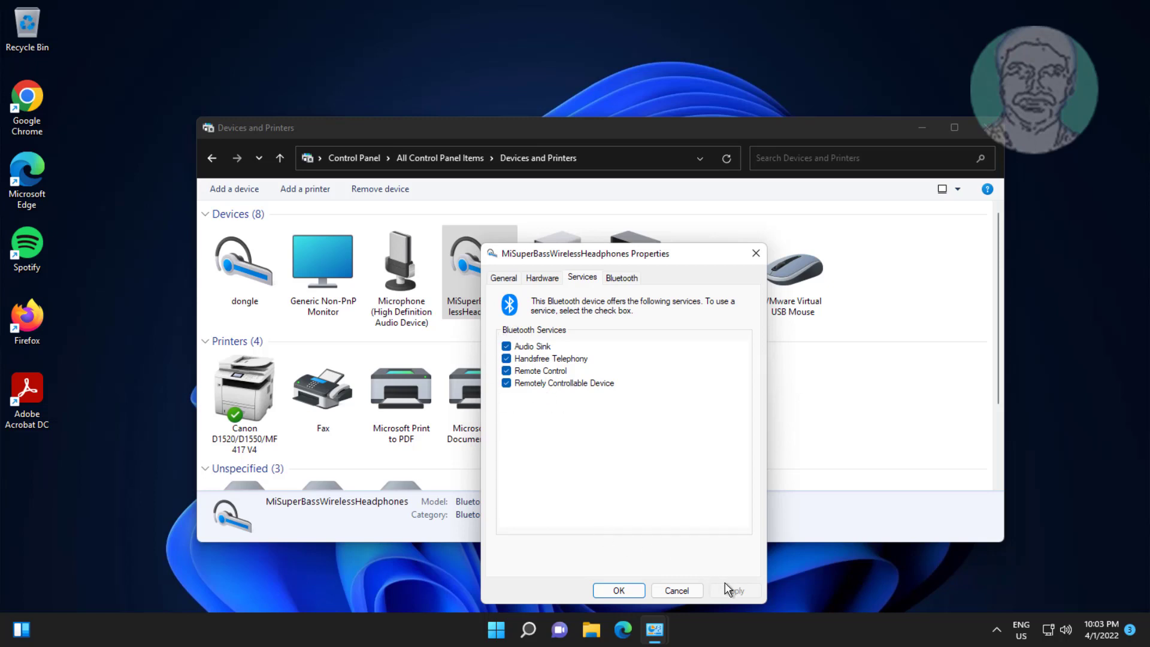
click(618, 590)
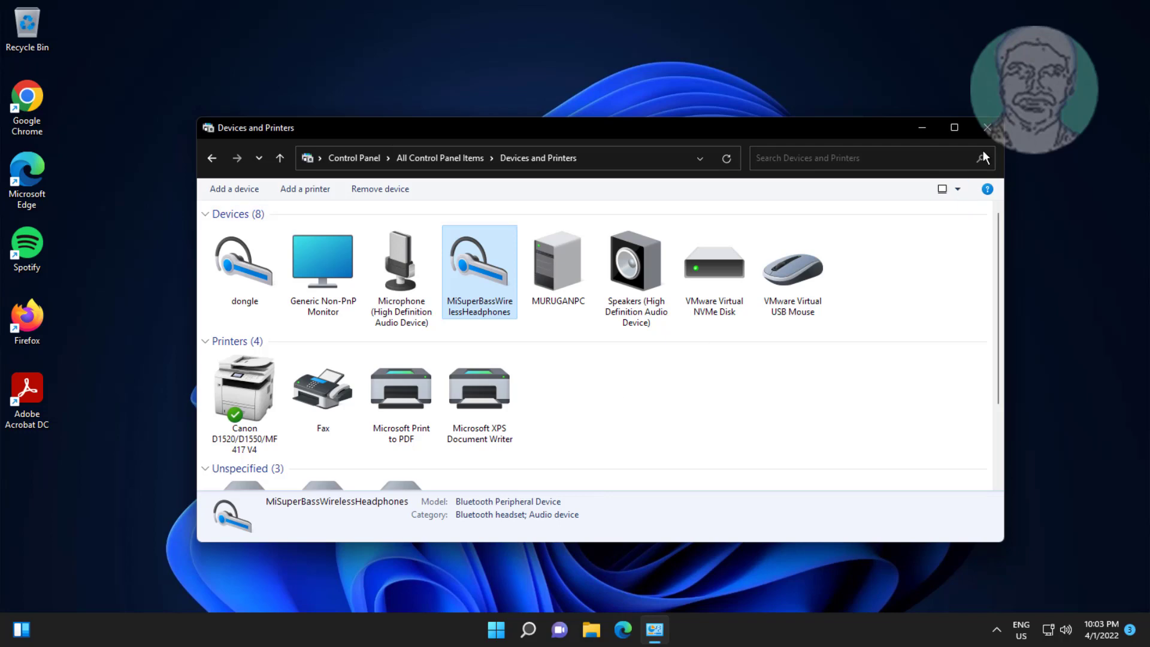
click(987, 127)
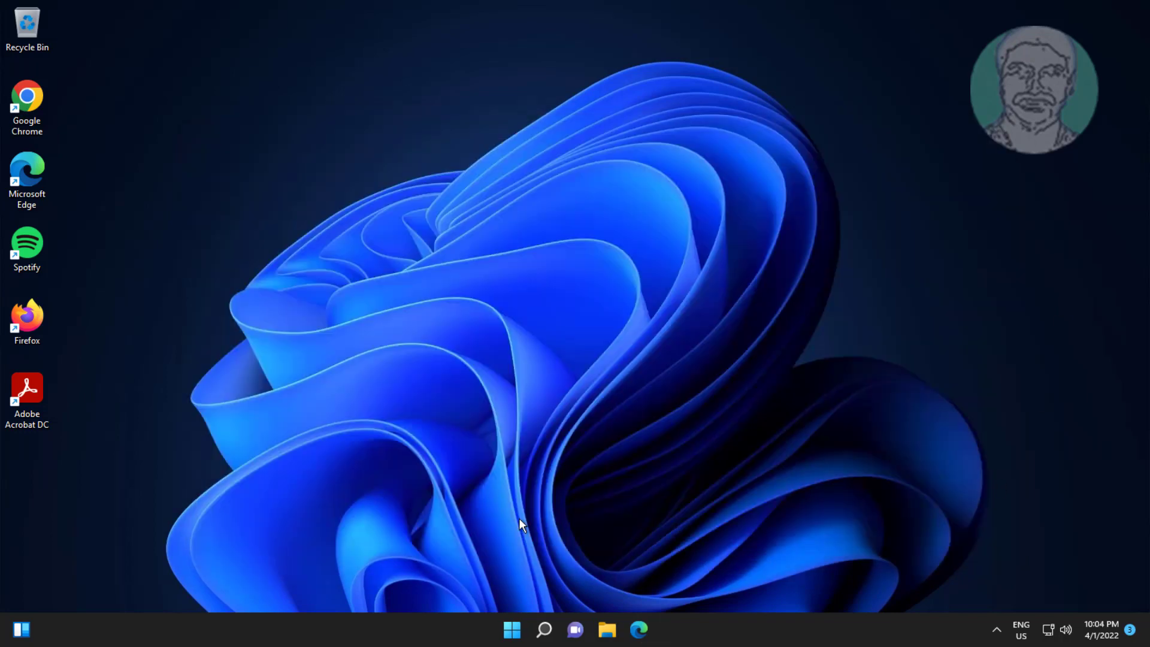
Step: Search Windows for "device manager" and open Device Manager
click(544, 629)
text(de)
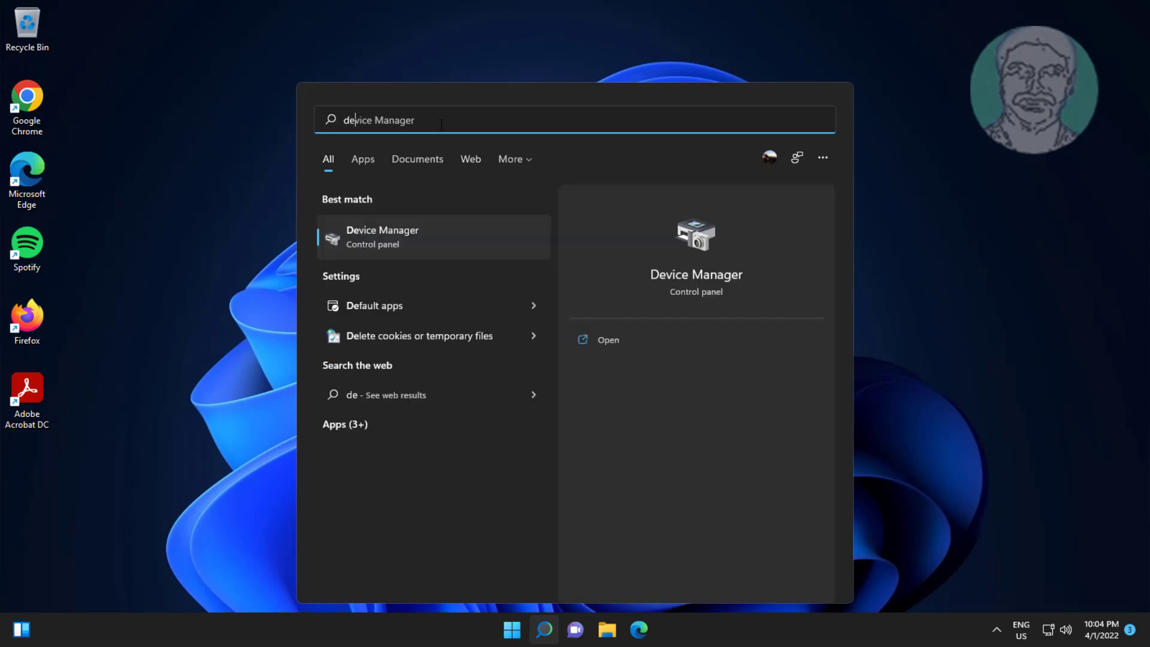
text(vice manager)
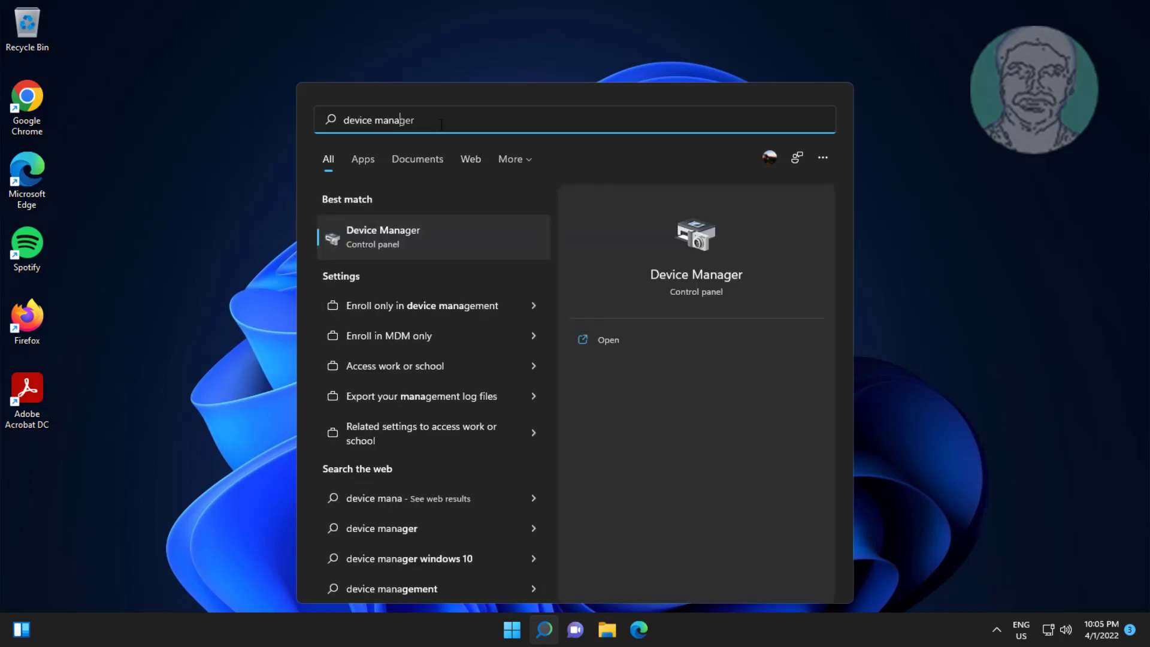
click(385, 234)
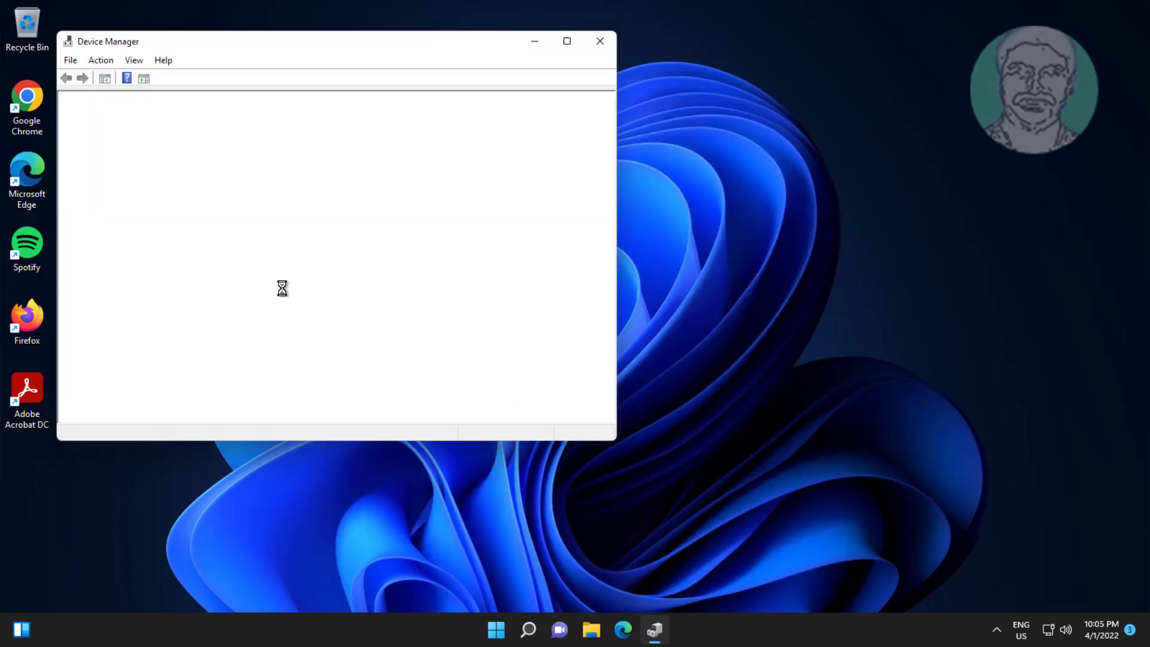
Step: Update the driver of Bluetooth Device (RFCOMM Protocol TDI) by installing the same-named driver from the computer's list of available drivers
click(125, 143)
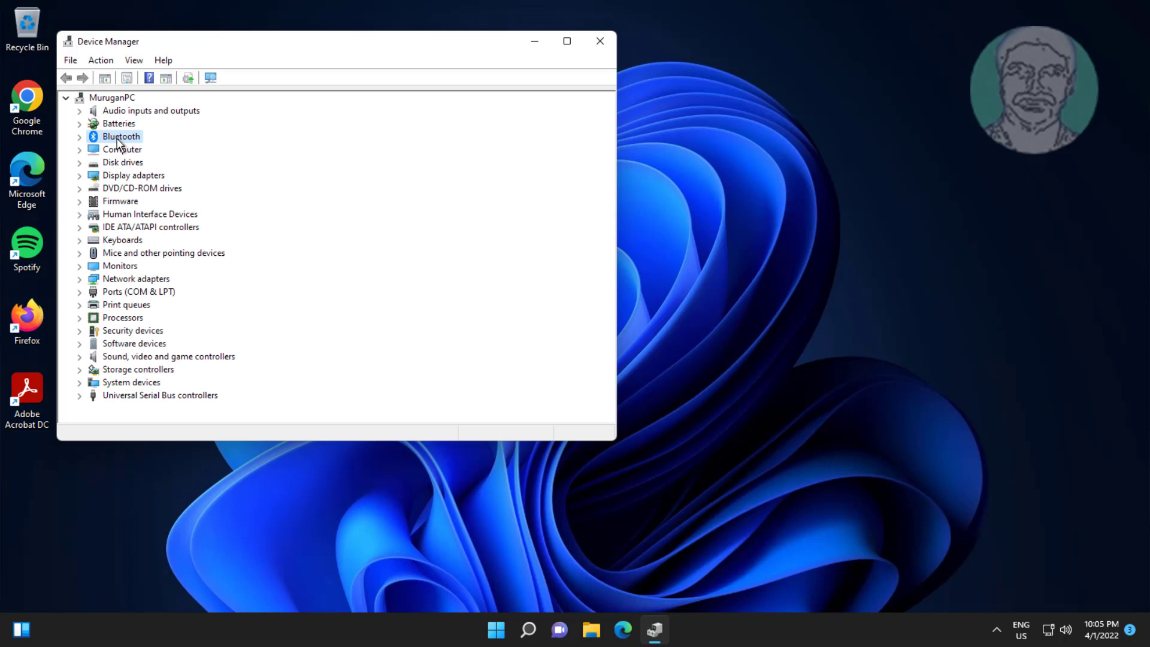
click(80, 137)
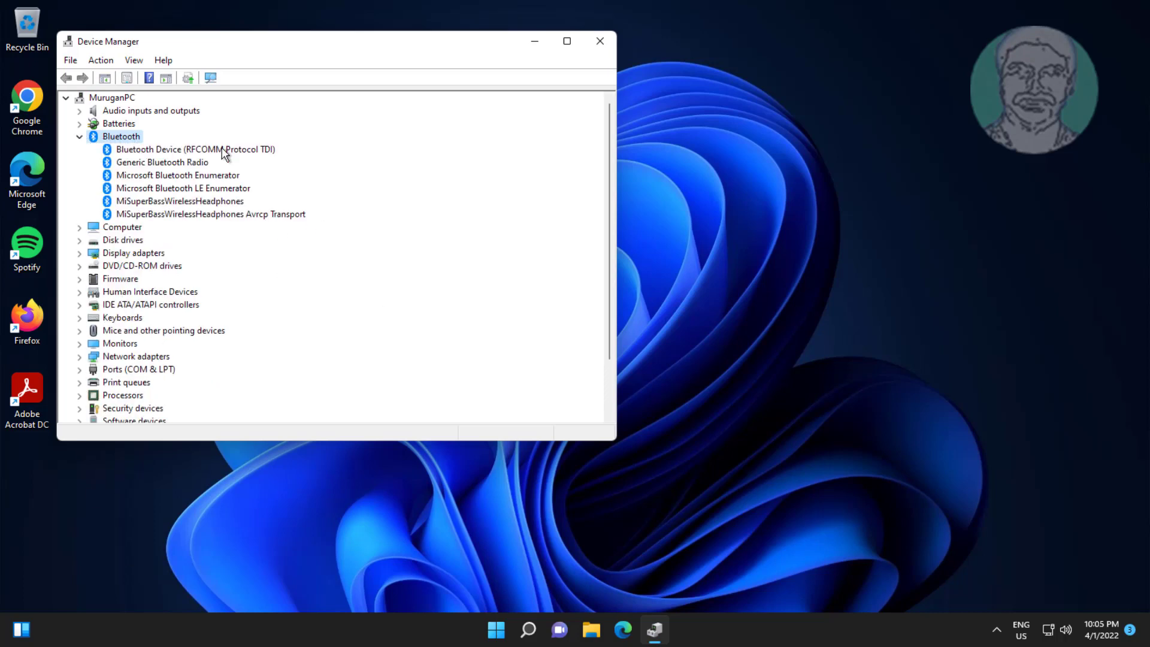
click(223, 152)
right_click(223, 154)
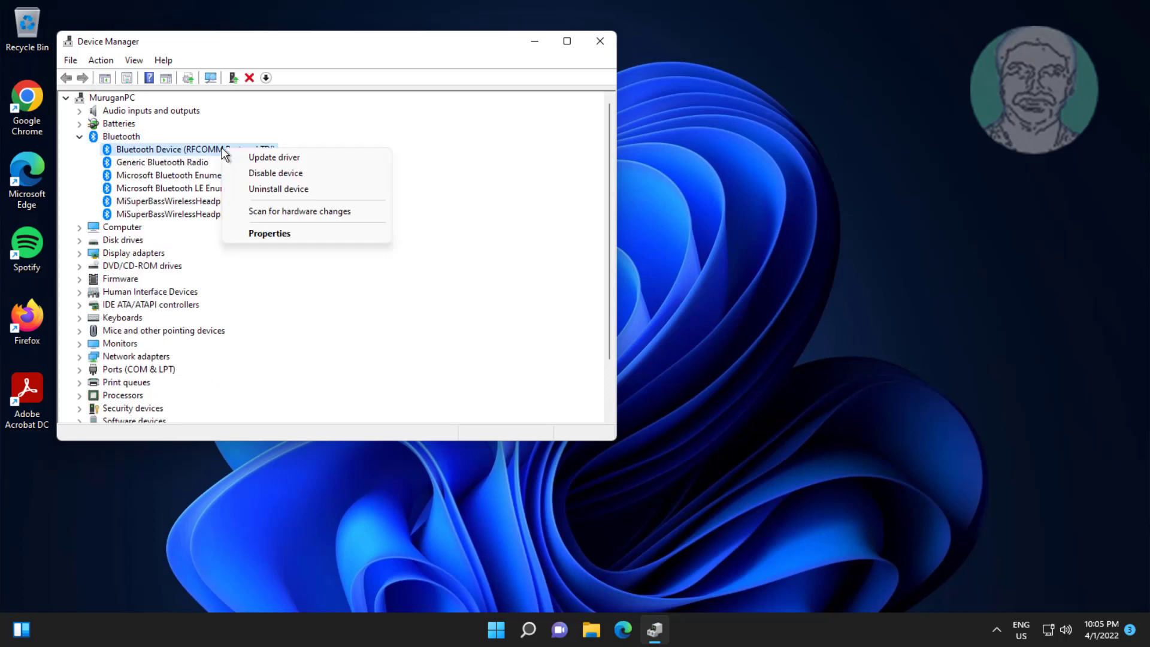
click(258, 157)
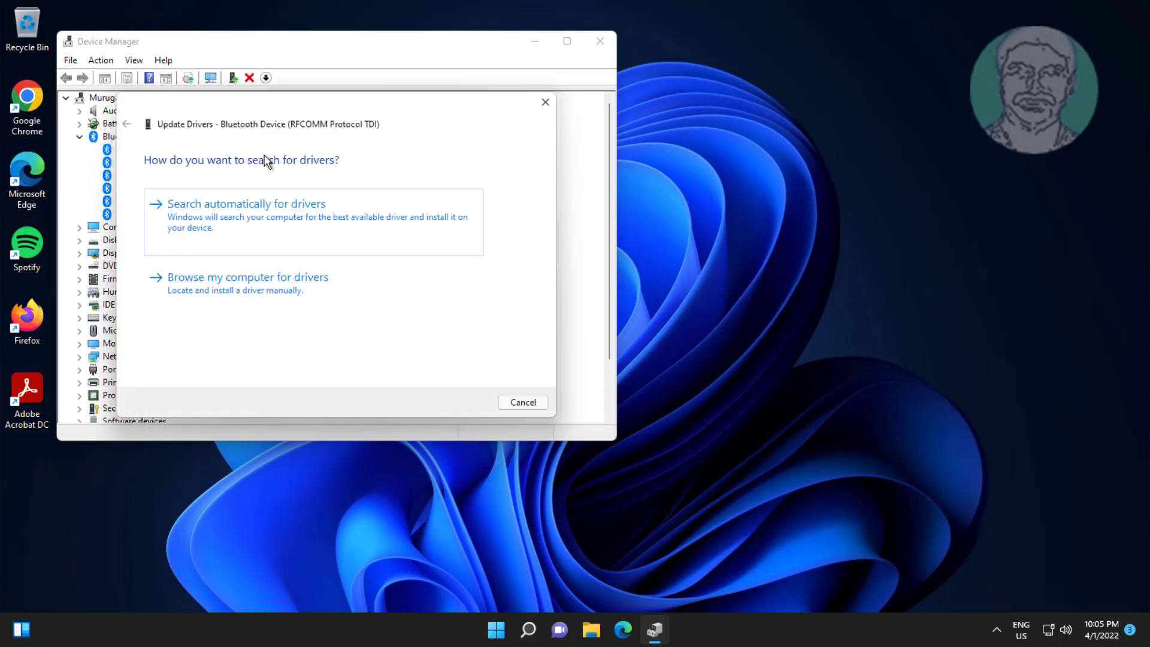
click(316, 292)
click(320, 326)
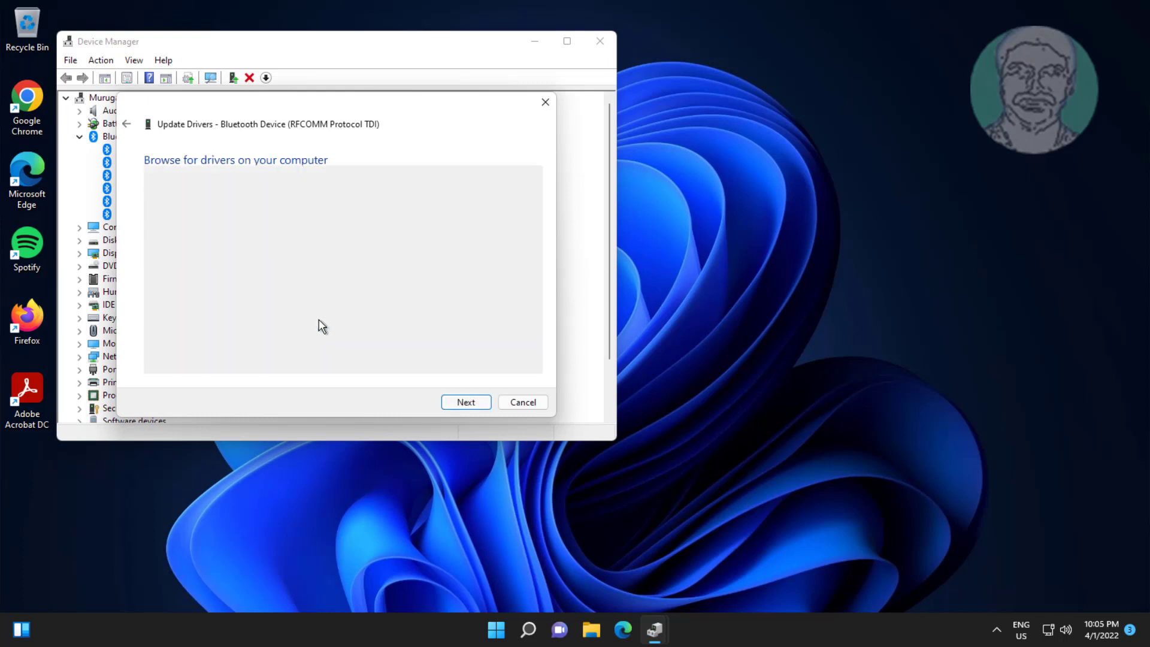
click(200, 282)
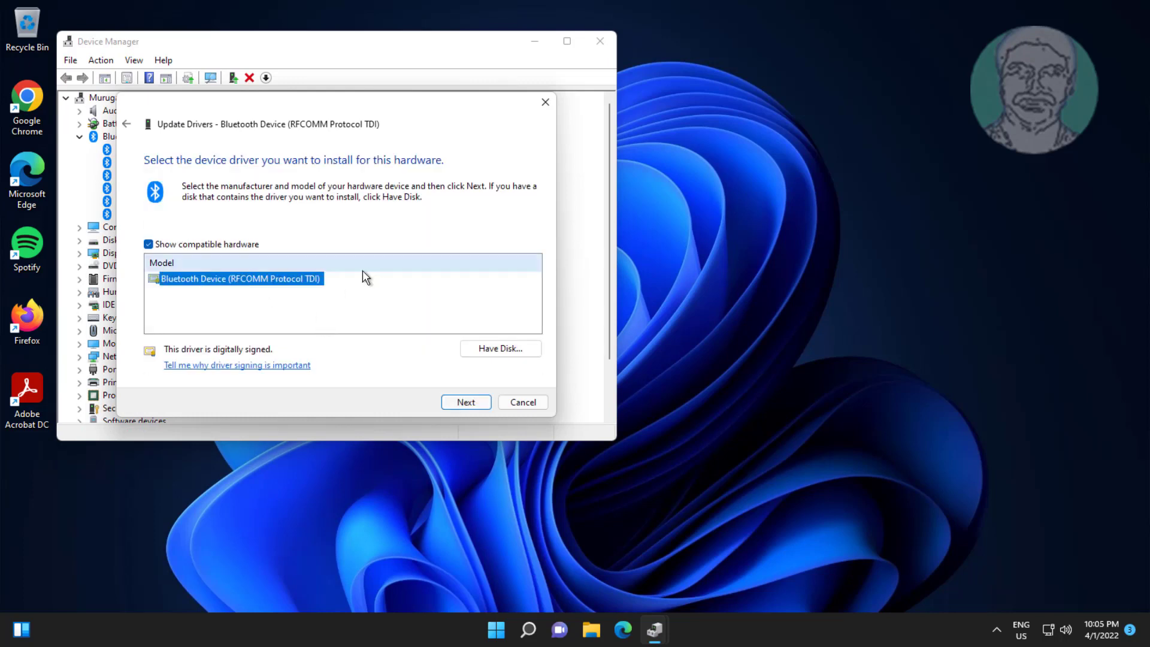
click(466, 402)
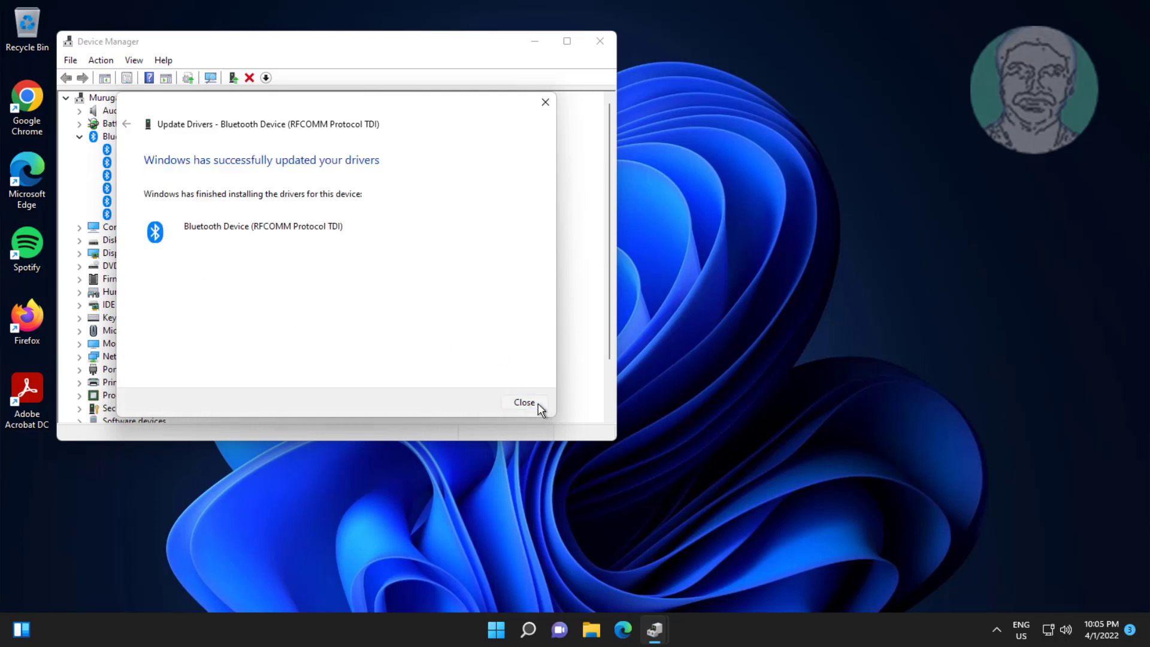
click(525, 402)
Step: Update the Generic Bluetooth Radio with the Generic Bluetooth Radio driver from the computer's available drivers, and decline the immediate restart
click(185, 163)
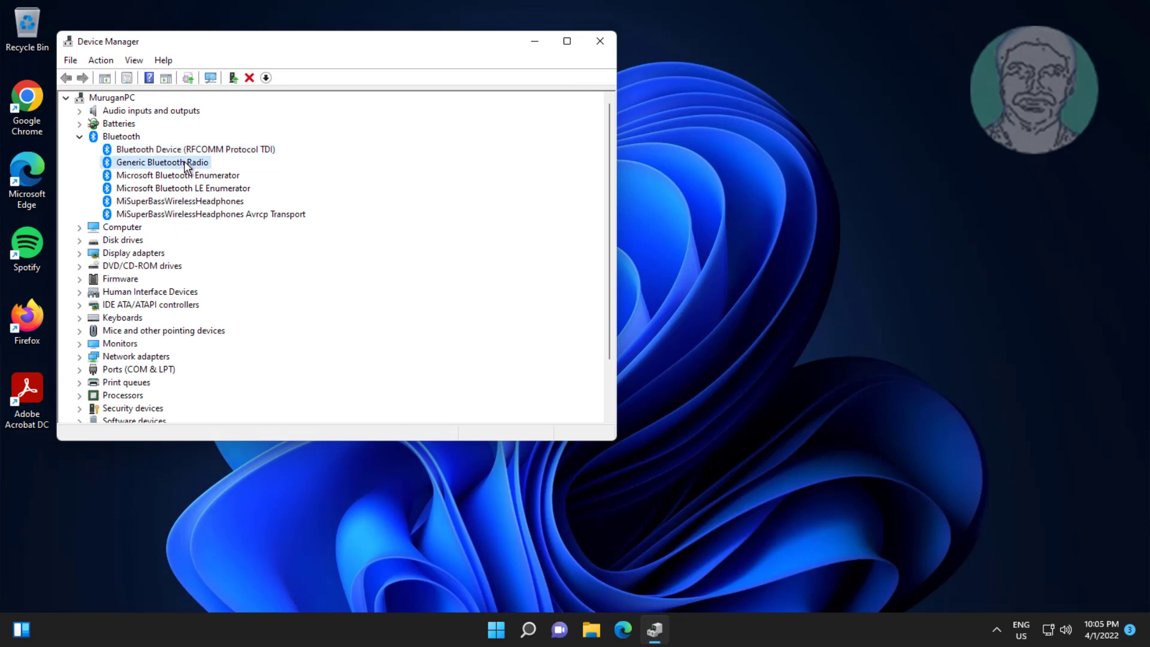
right_click(185, 163)
click(244, 170)
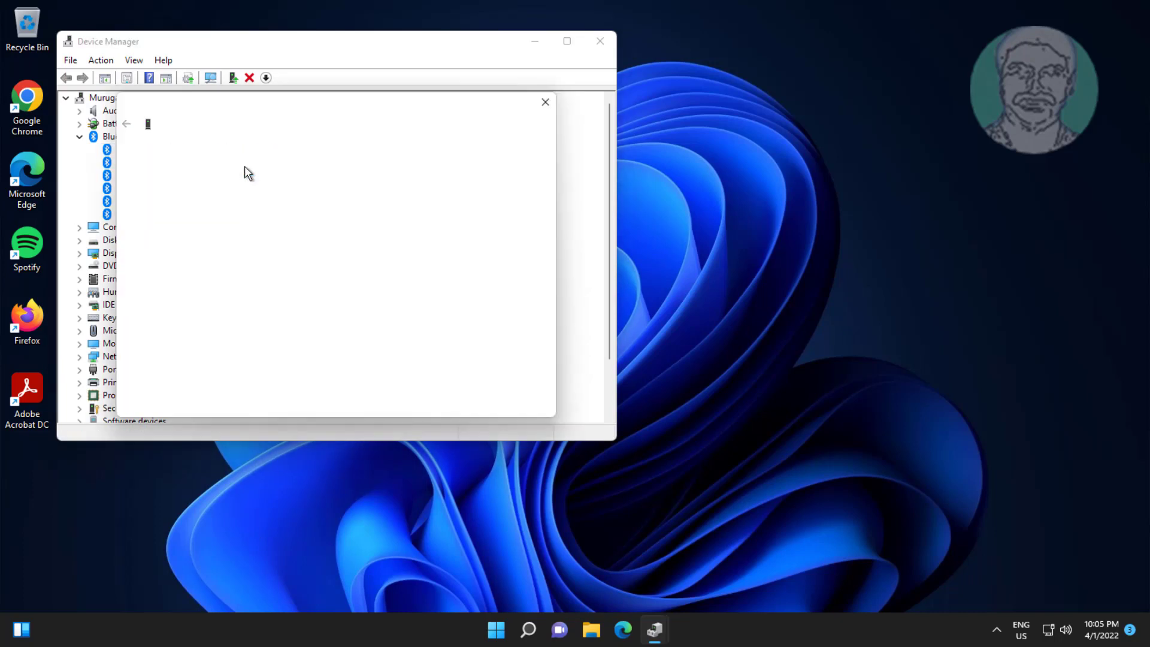
click(241, 291)
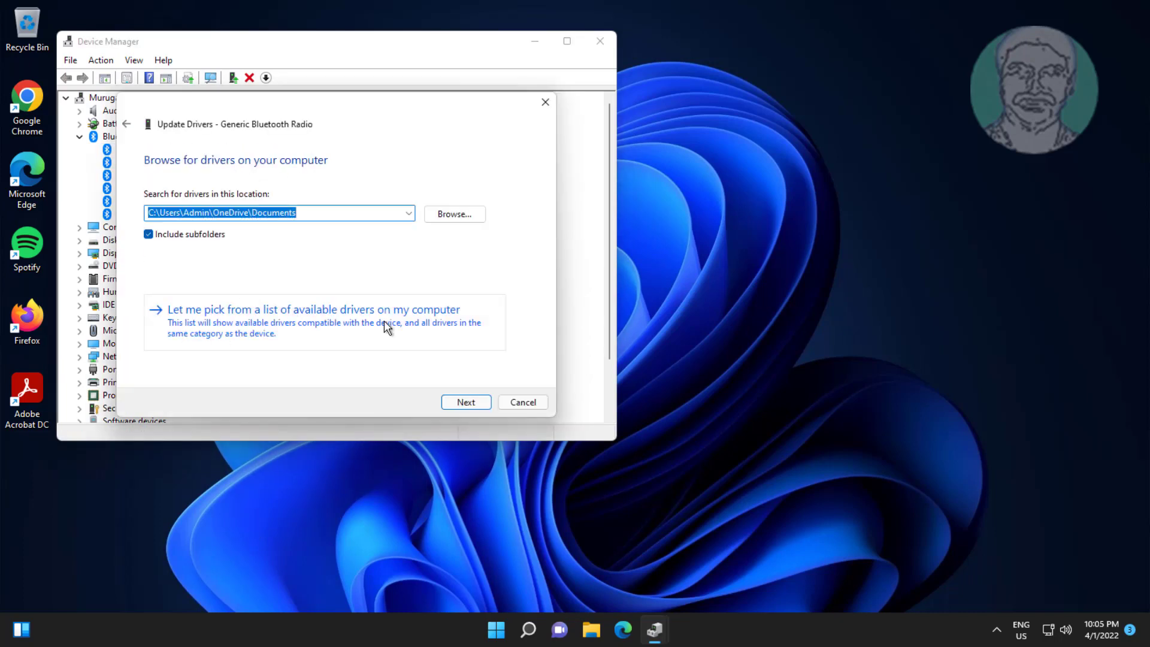
click(326, 319)
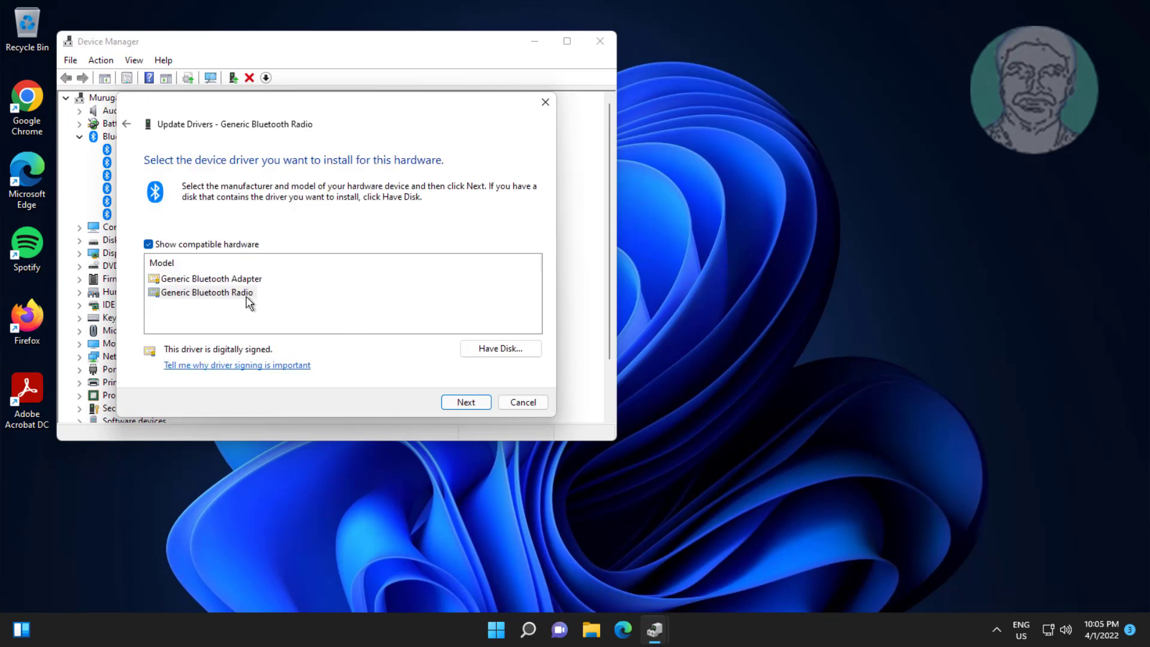
click(204, 296)
click(465, 402)
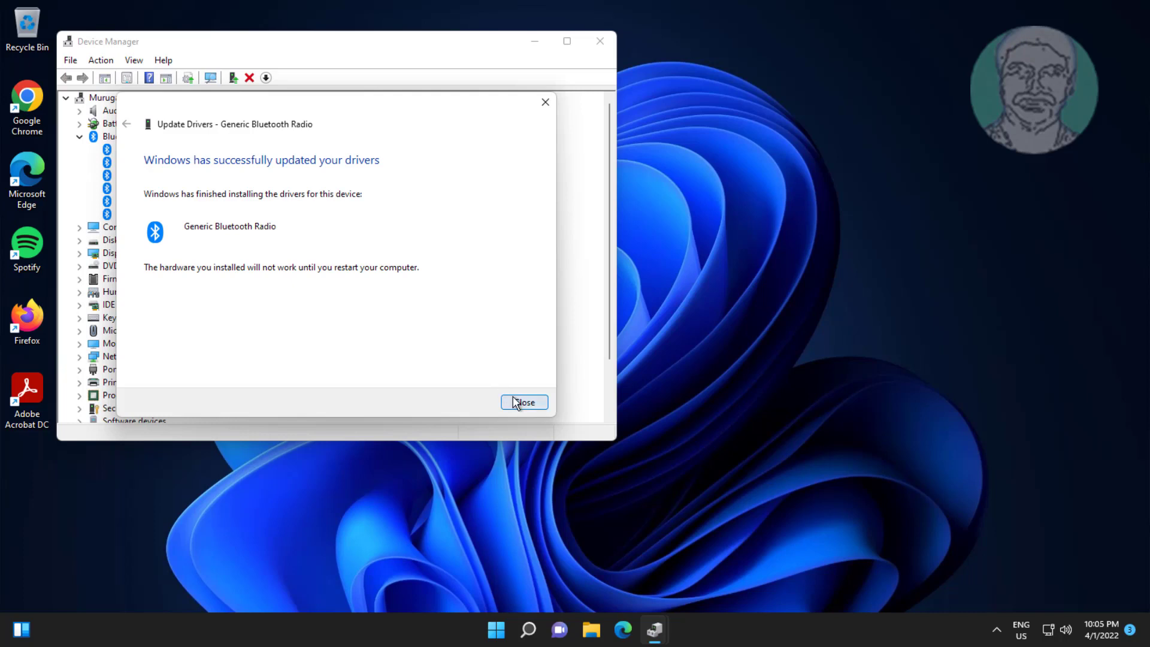
click(515, 402)
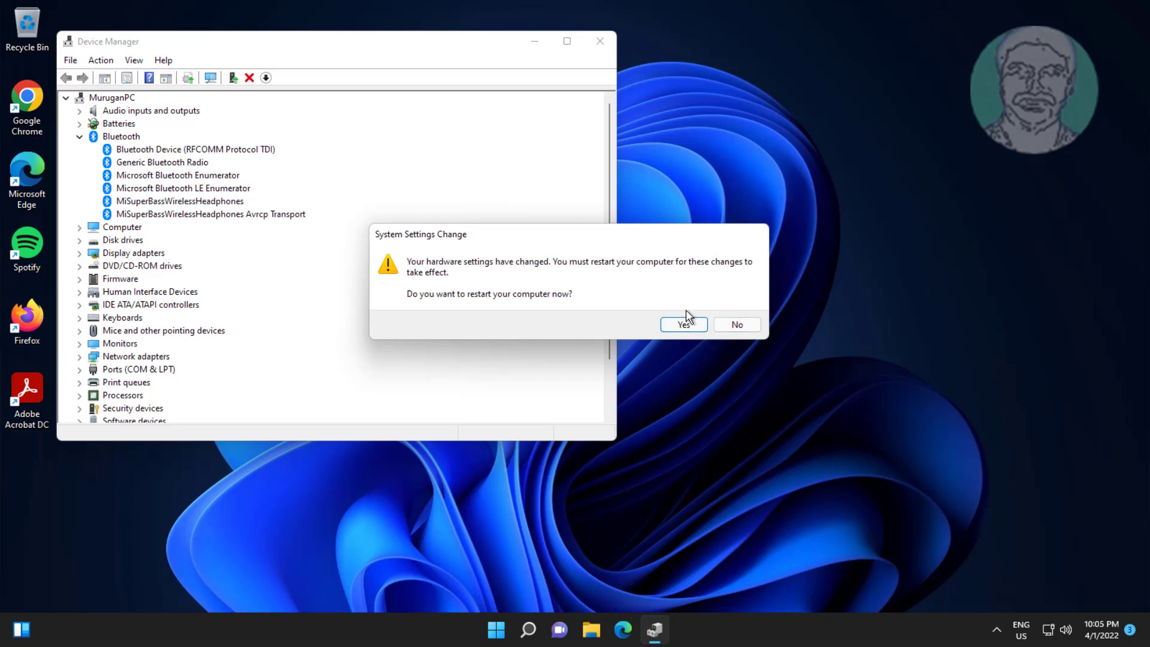
click(740, 321)
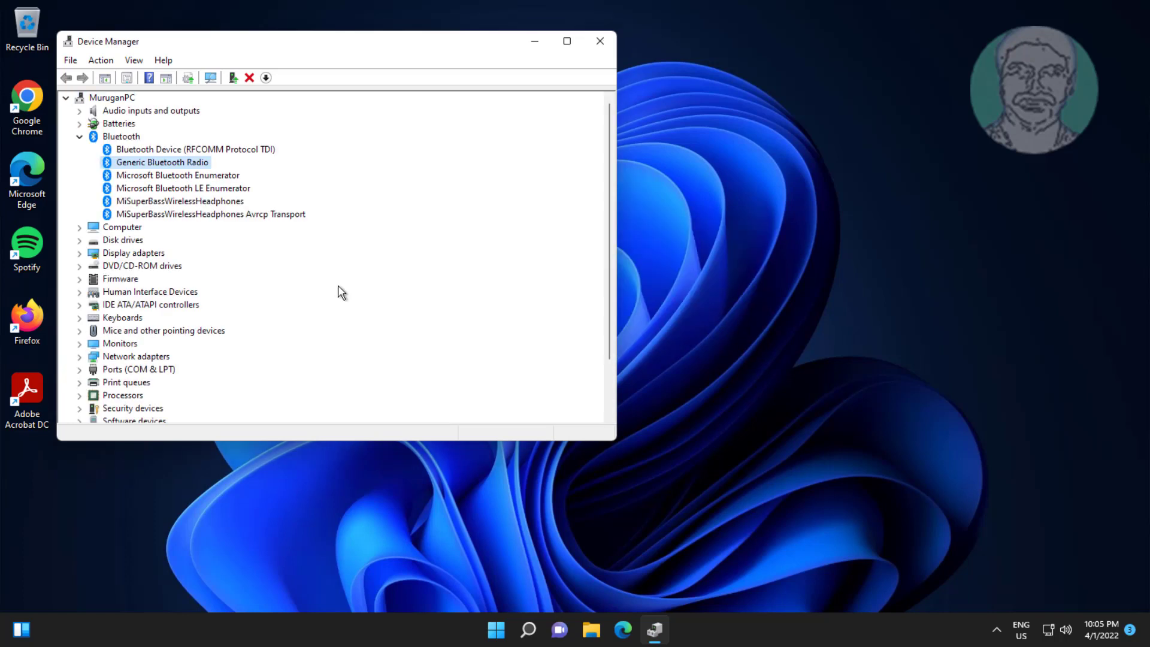
Step: Update the Microsoft Bluetooth Enumerator with its compatible driver from the computer's list of available drivers
click(217, 176)
right_click(223, 176)
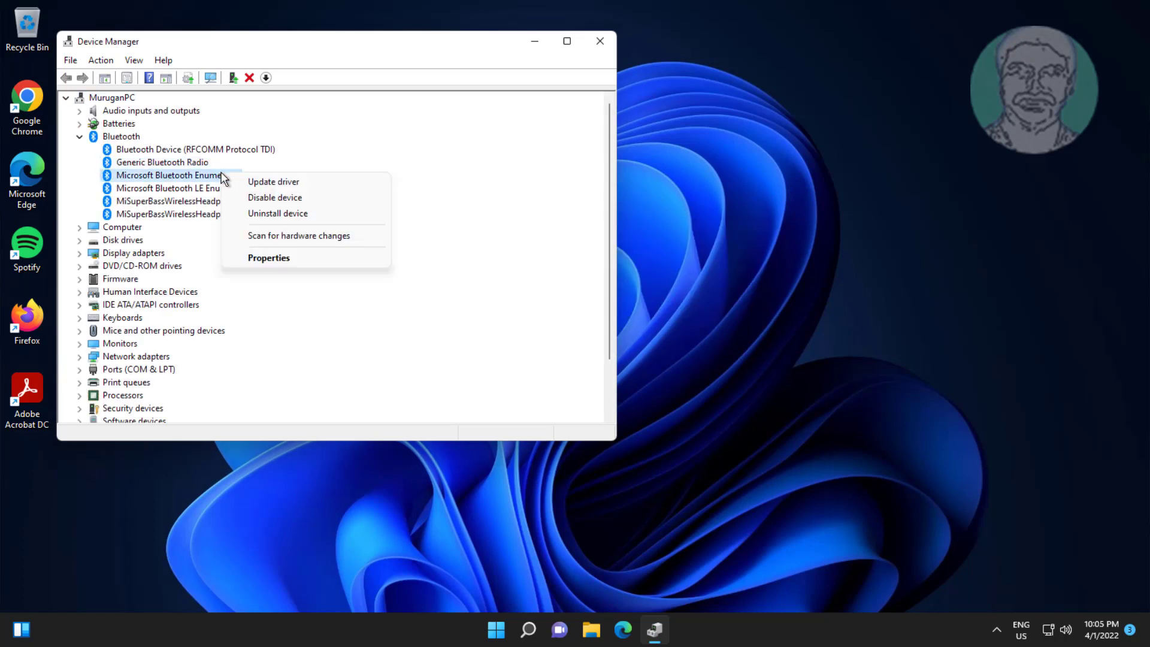
click(267, 181)
click(276, 278)
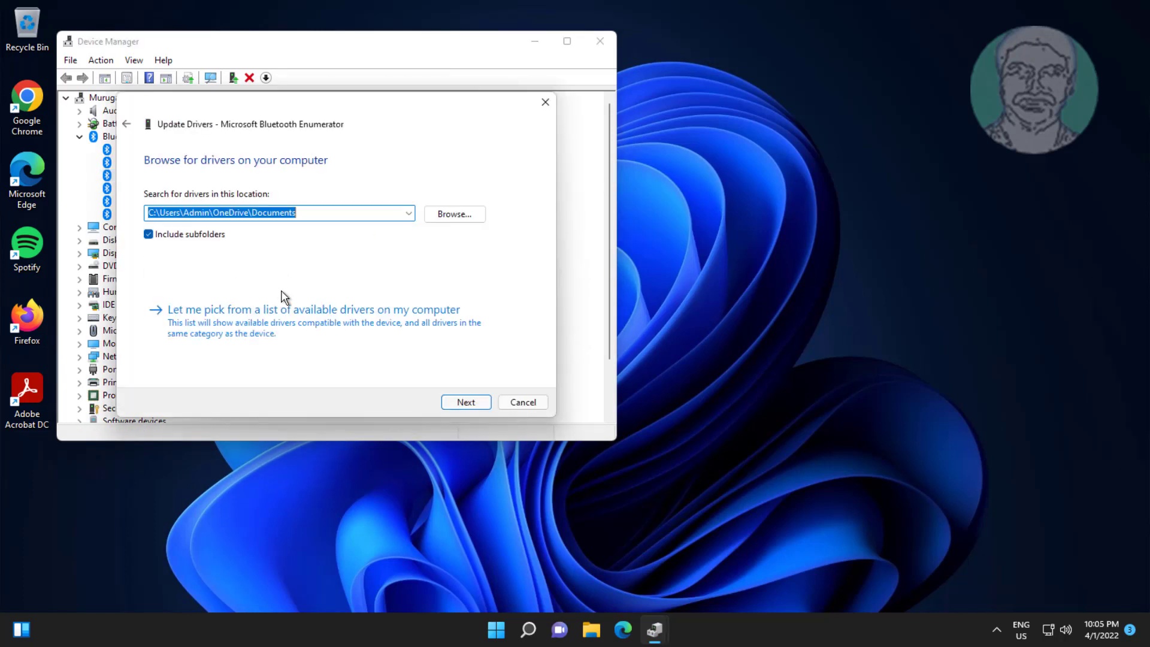
click(291, 324)
click(239, 282)
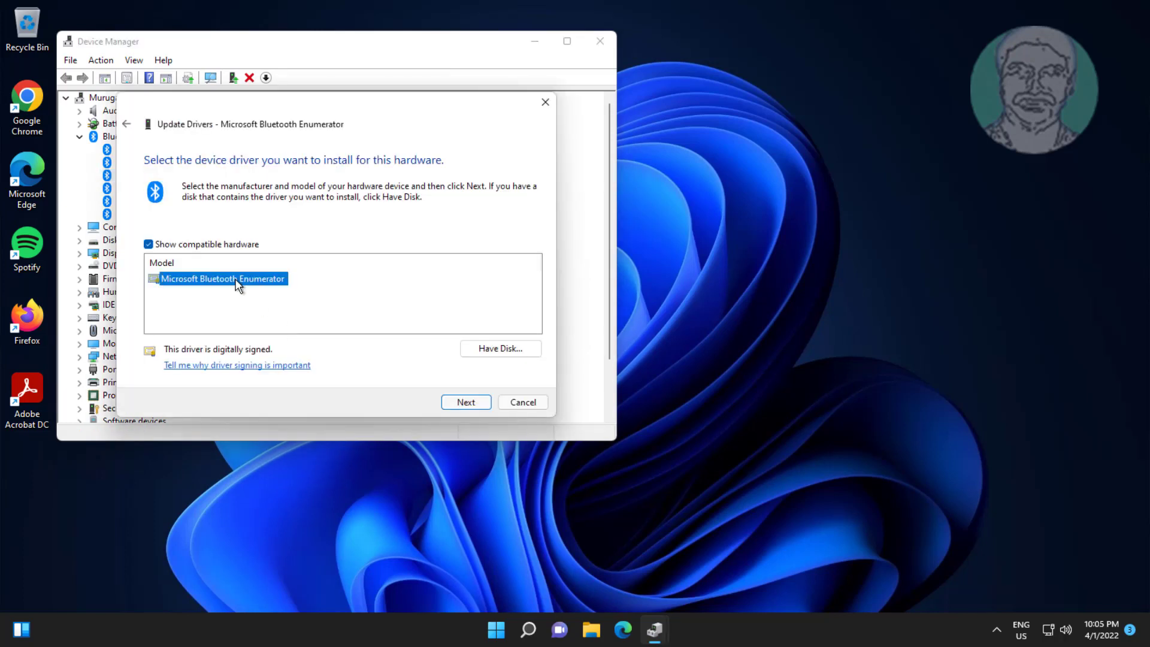
click(477, 403)
click(521, 403)
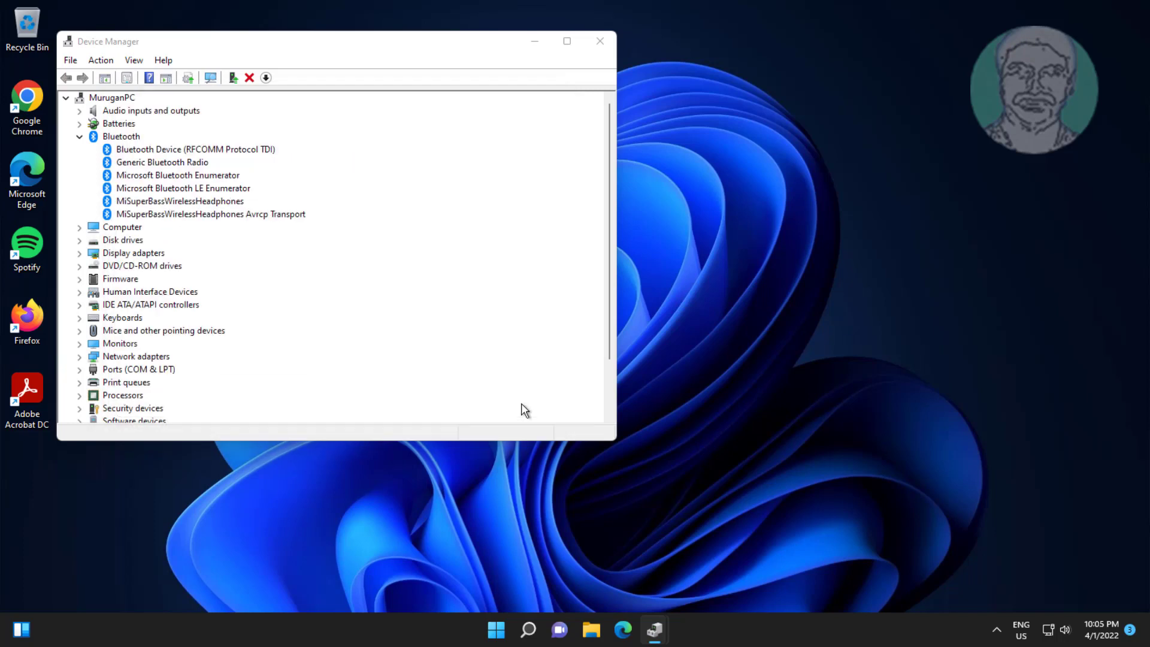
Step: Update the Microsoft Bluetooth LE Enumerator with its compatible driver from the computer's list of available drivers
click(198, 190)
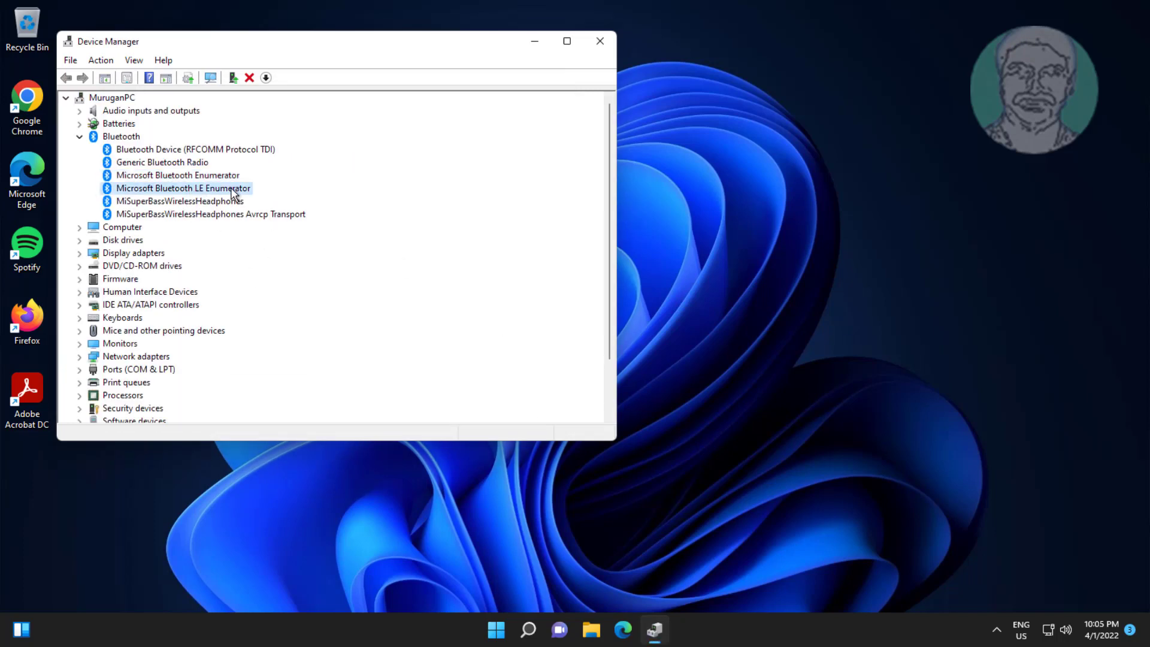
right_click(232, 188)
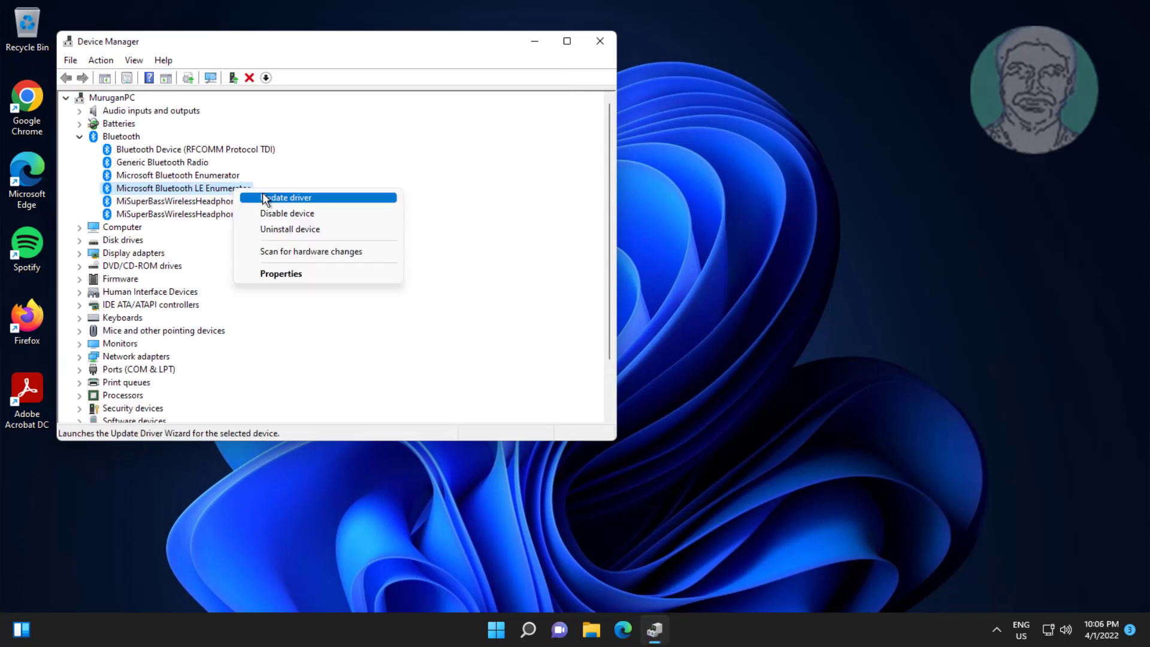
click(263, 193)
click(267, 289)
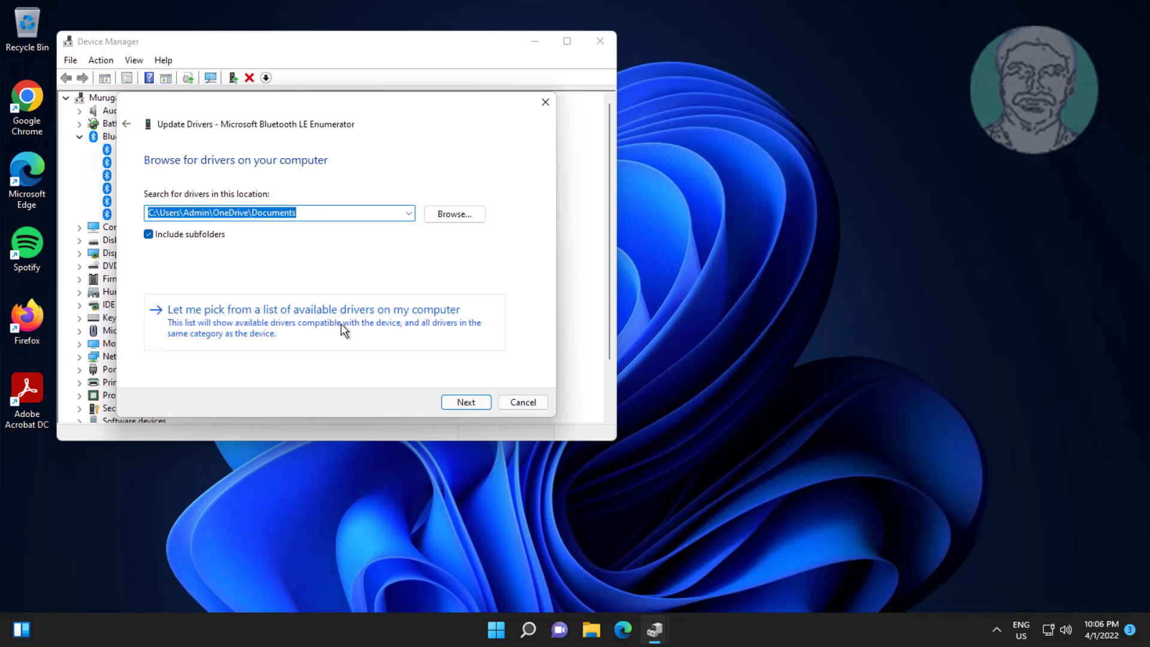
click(269, 315)
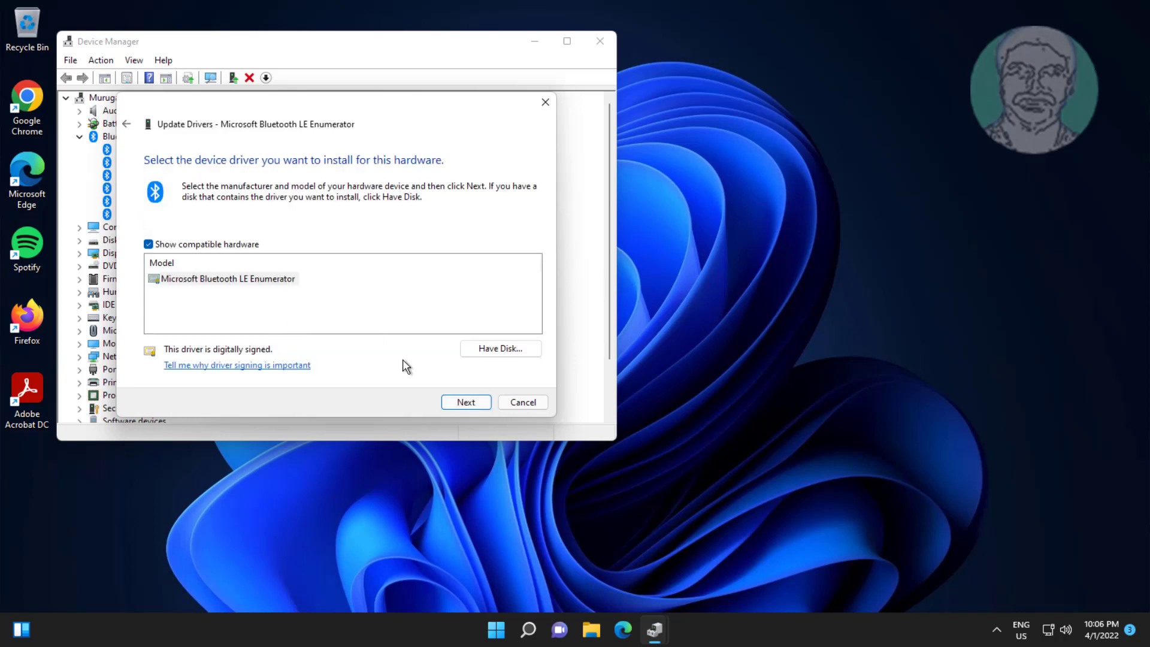
click(253, 284)
click(450, 401)
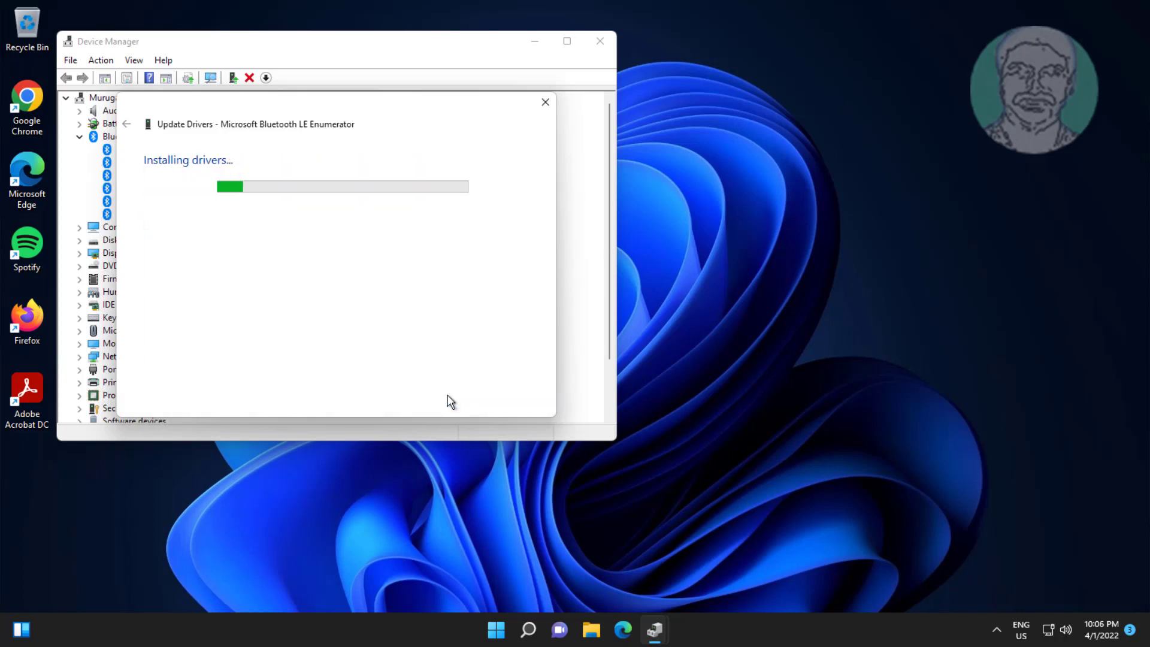
click(519, 403)
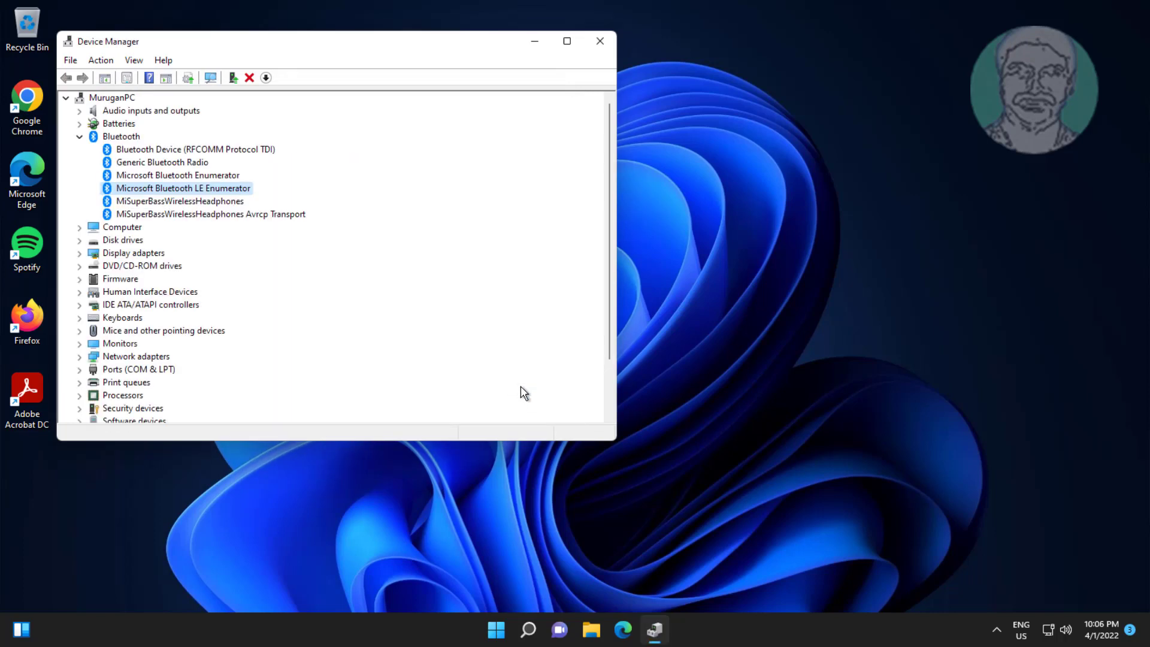
Step: Update the MiSuperBassWirelessHeadphones device with the Bluetooth Device driver from the computer's list of available drivers
click(218, 202)
right_click(239, 206)
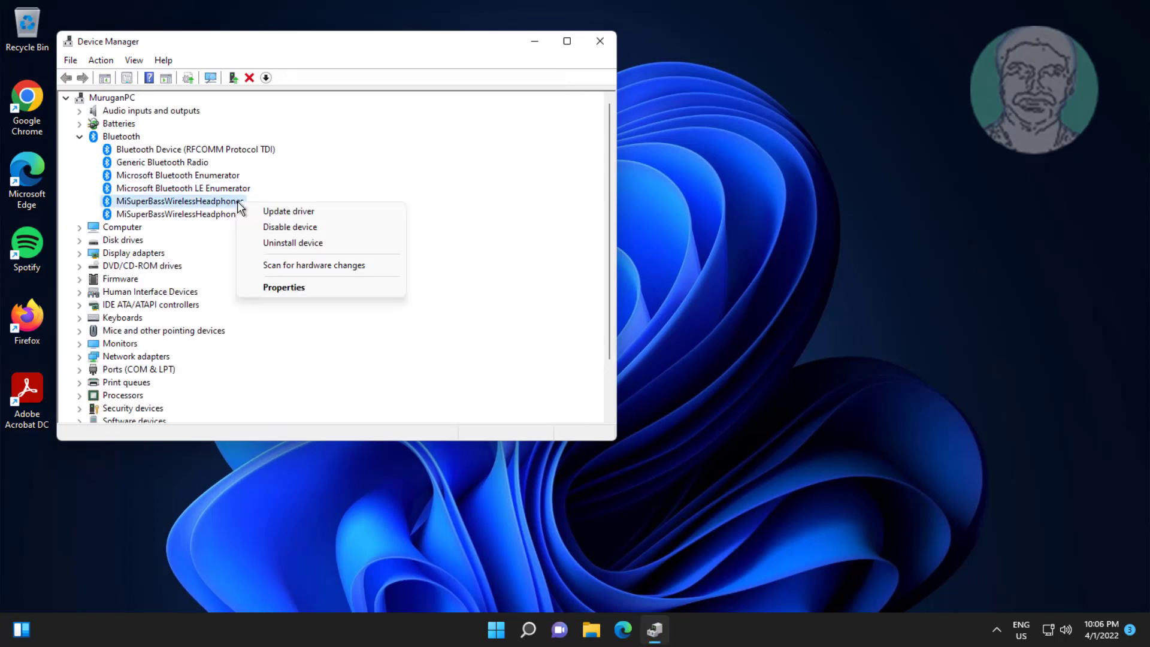
click(305, 213)
click(243, 305)
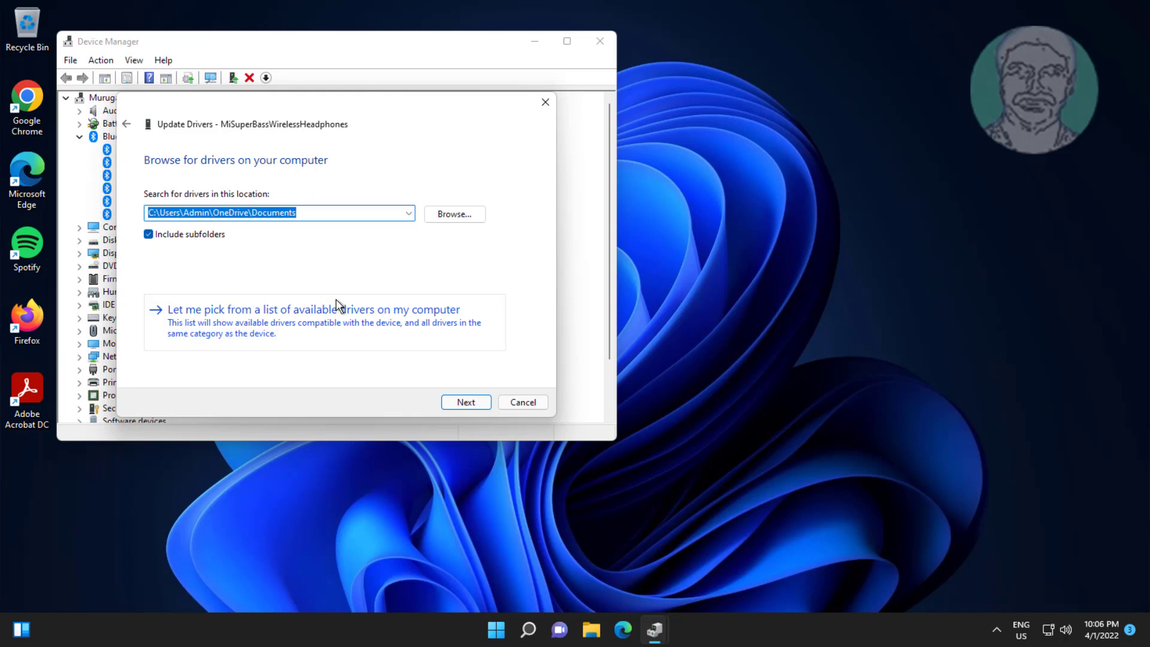
click(287, 319)
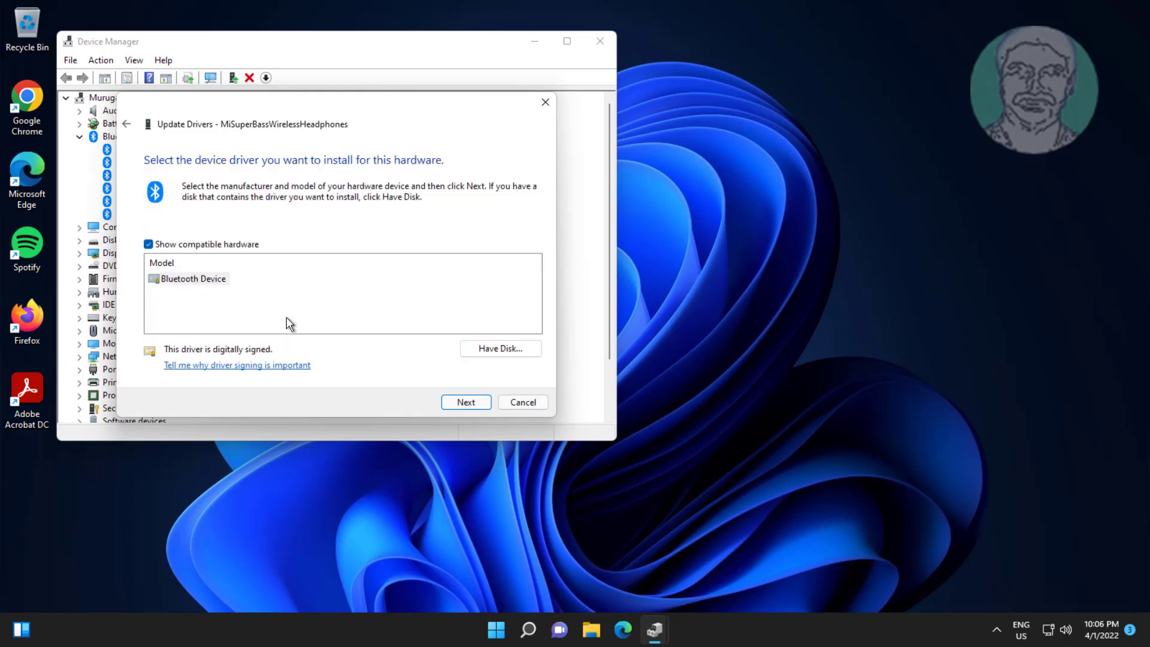
click(473, 402)
click(524, 403)
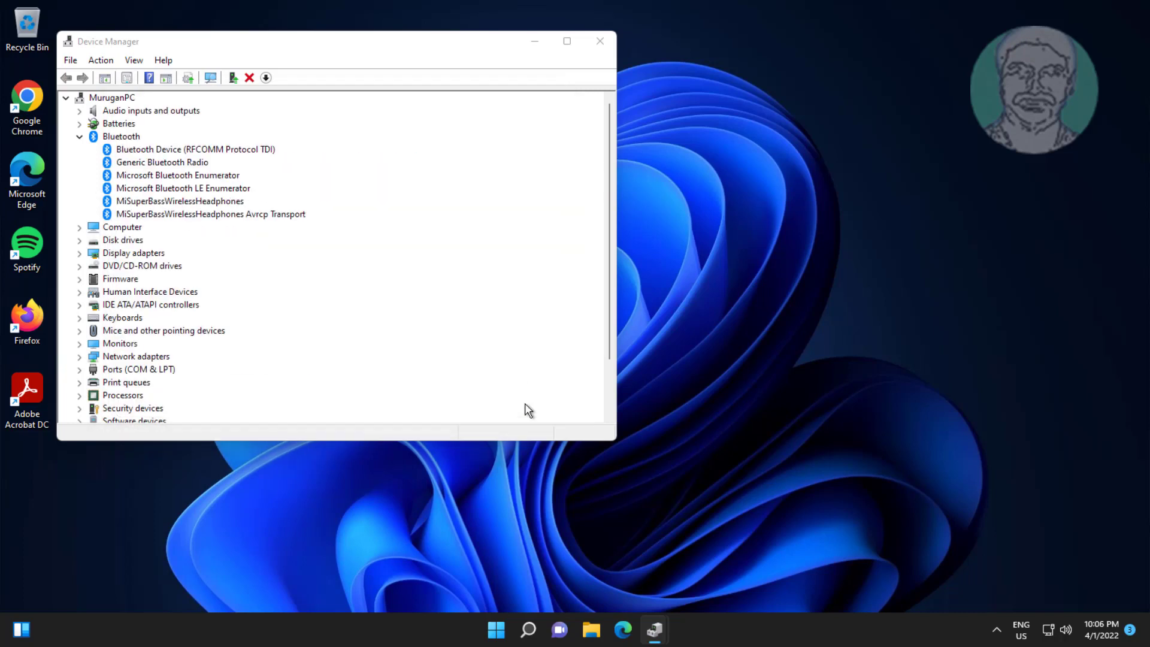
Step: Update MiSuperBassWirelessHeadphones Avrcp Transport with the Microsoft Bluetooth Avrcp Transport Driver from the computer's available drivers, and close Device Manager
click(248, 214)
right_click(269, 211)
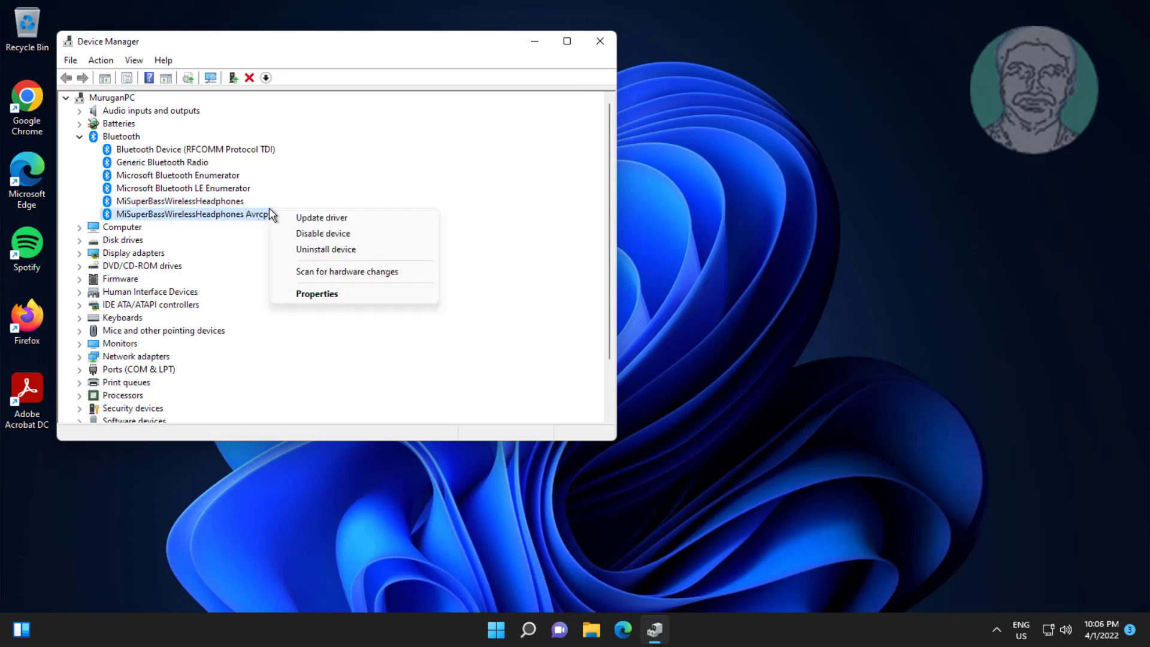
click(327, 217)
click(285, 294)
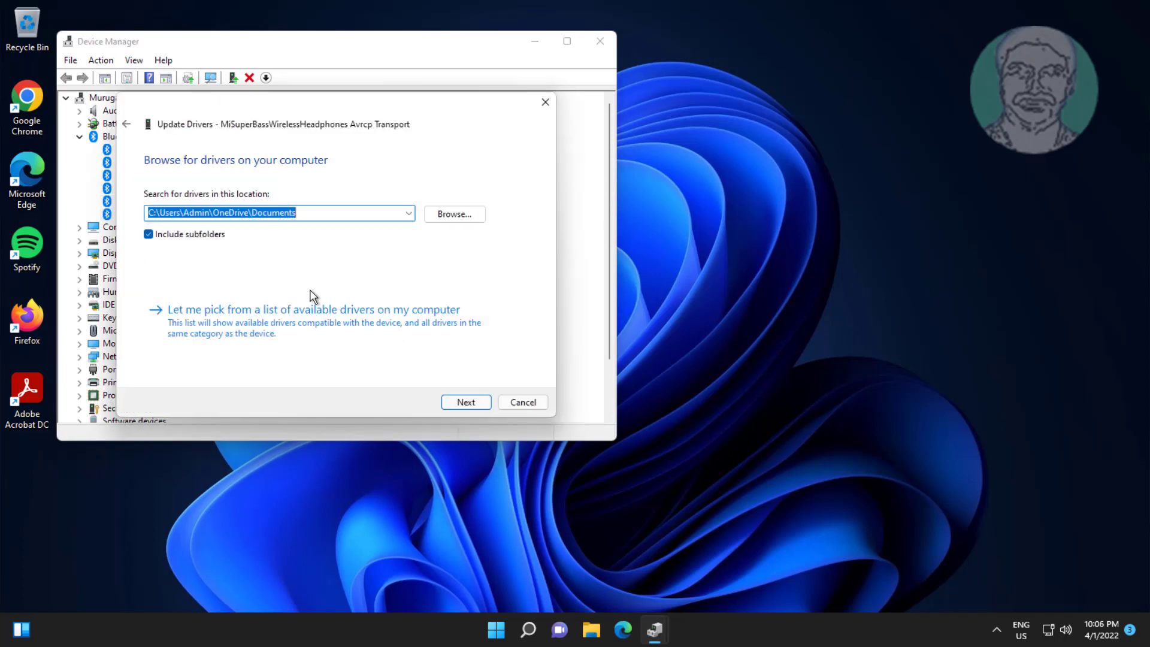
click(312, 324)
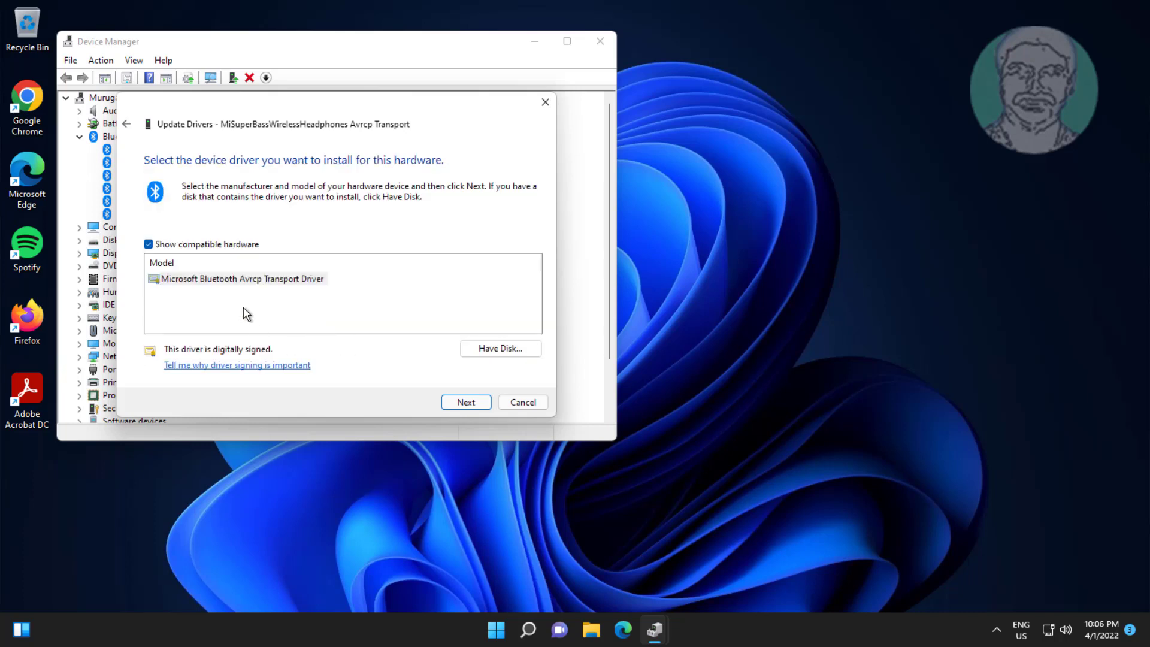
click(307, 282)
click(466, 402)
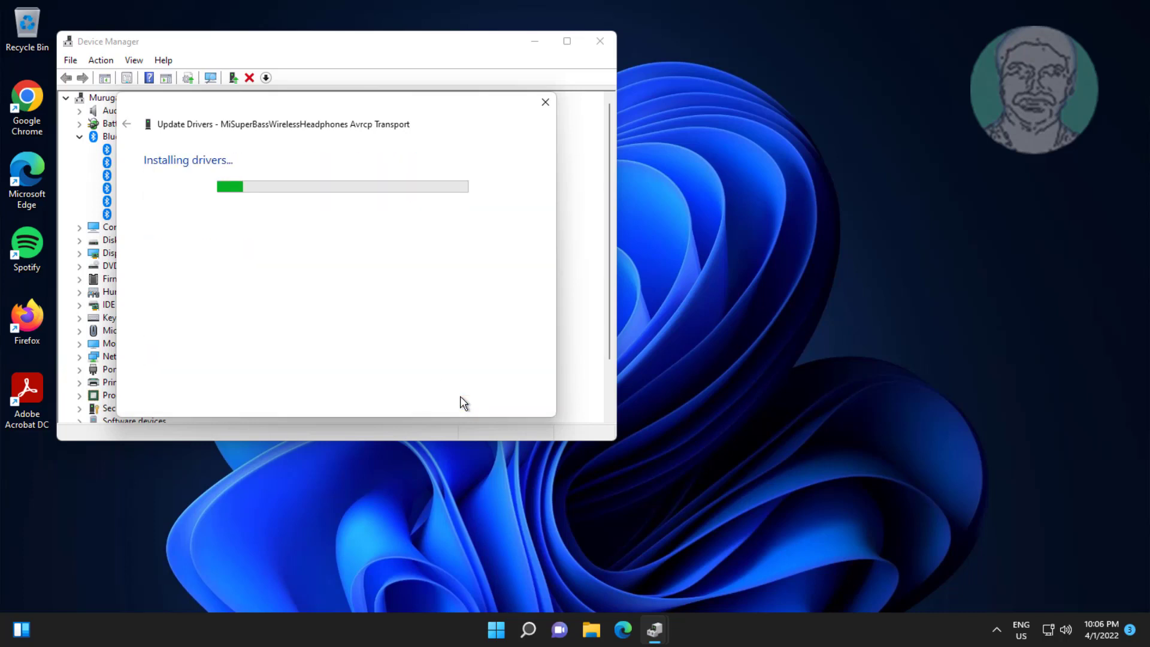
click(521, 401)
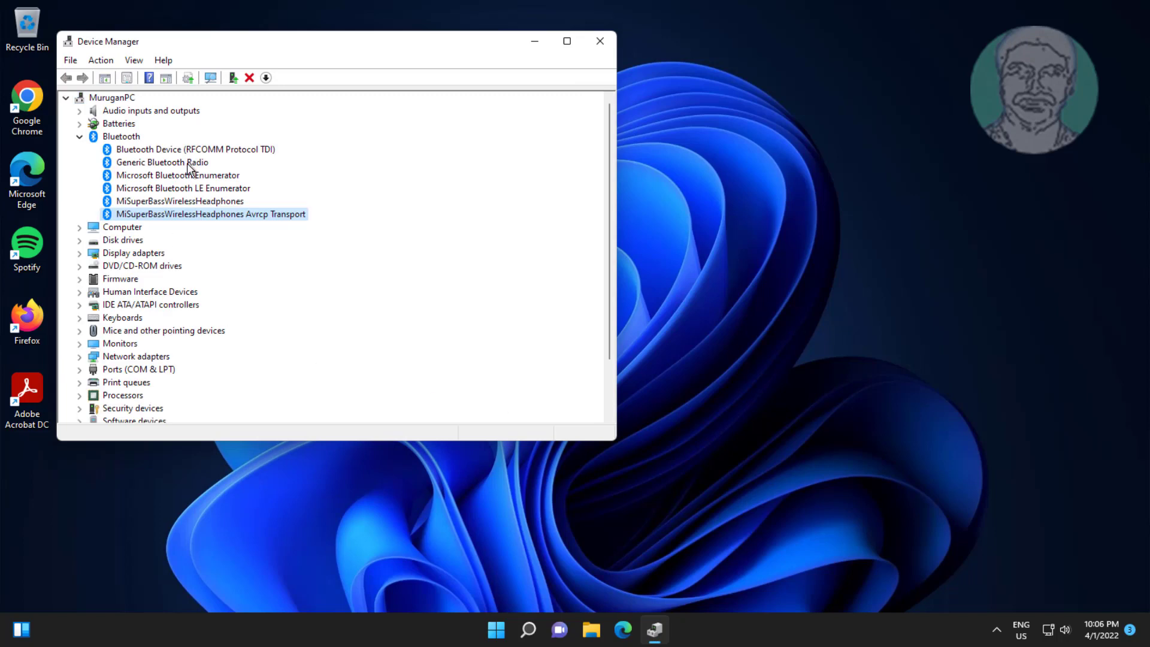
click(79, 136)
click(601, 42)
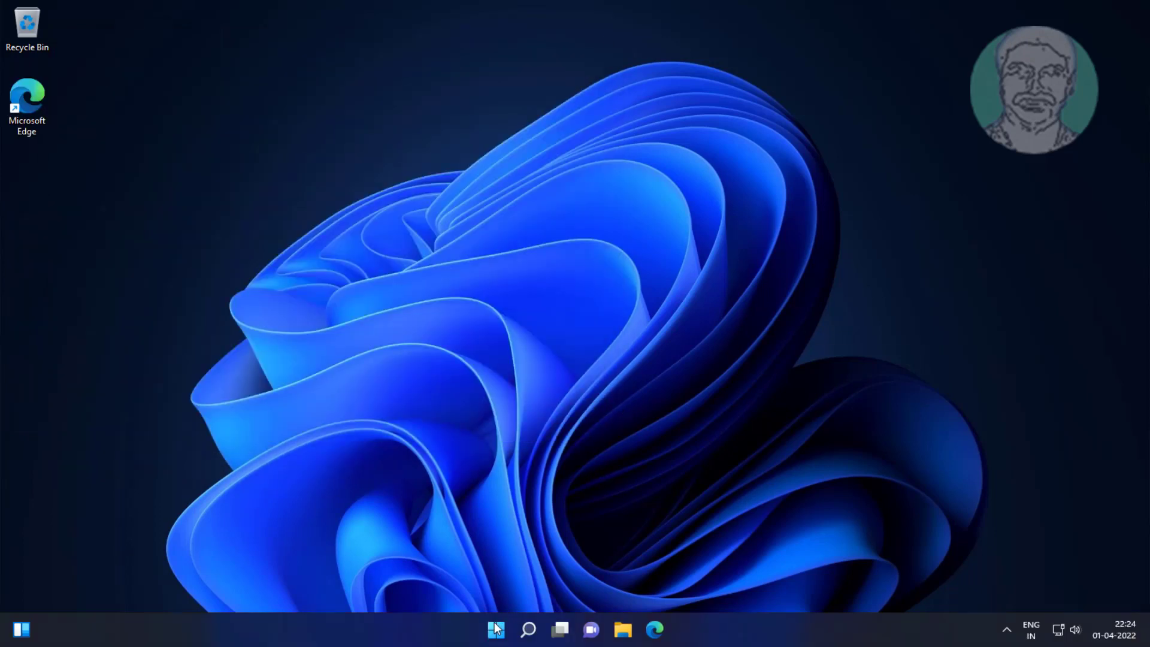
Step: Open Windows Settings and go to the Other troubleshooters page under the System Troubleshoot settings
click(494, 627)
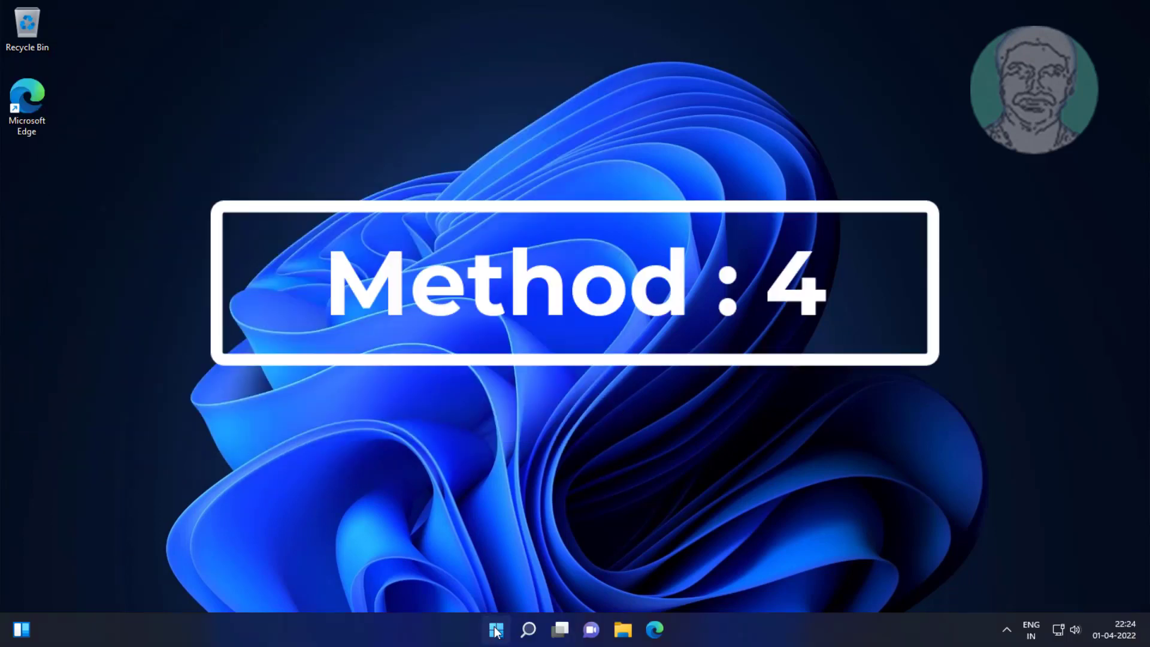
click(734, 207)
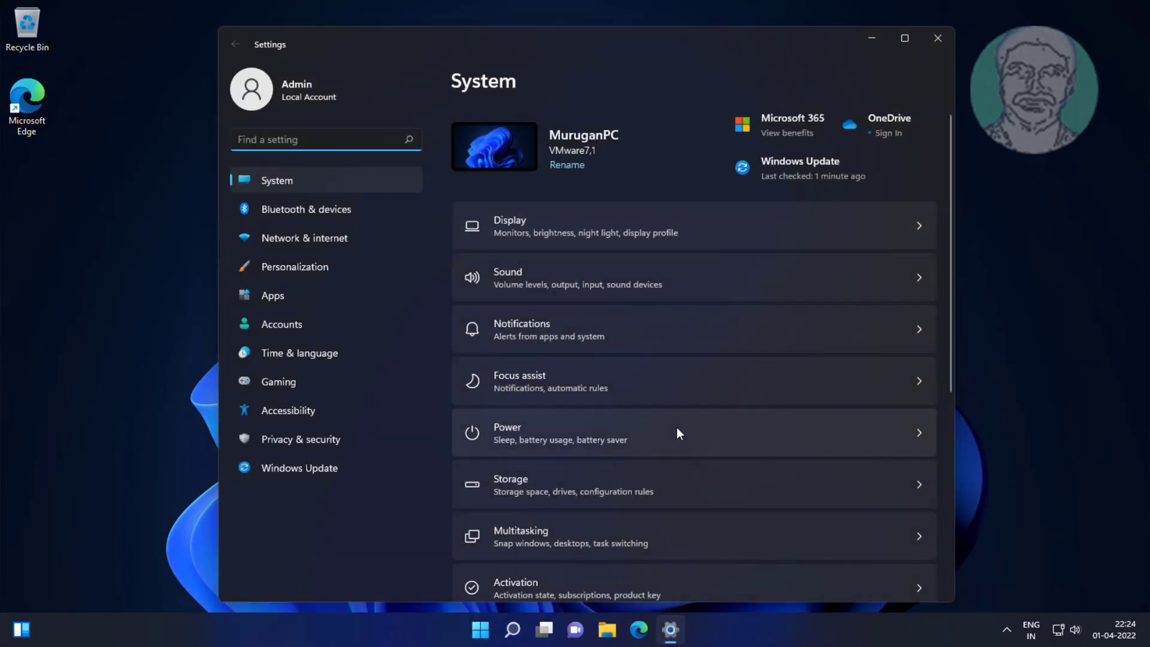
scroll(677, 426, down, 5)
click(580, 293)
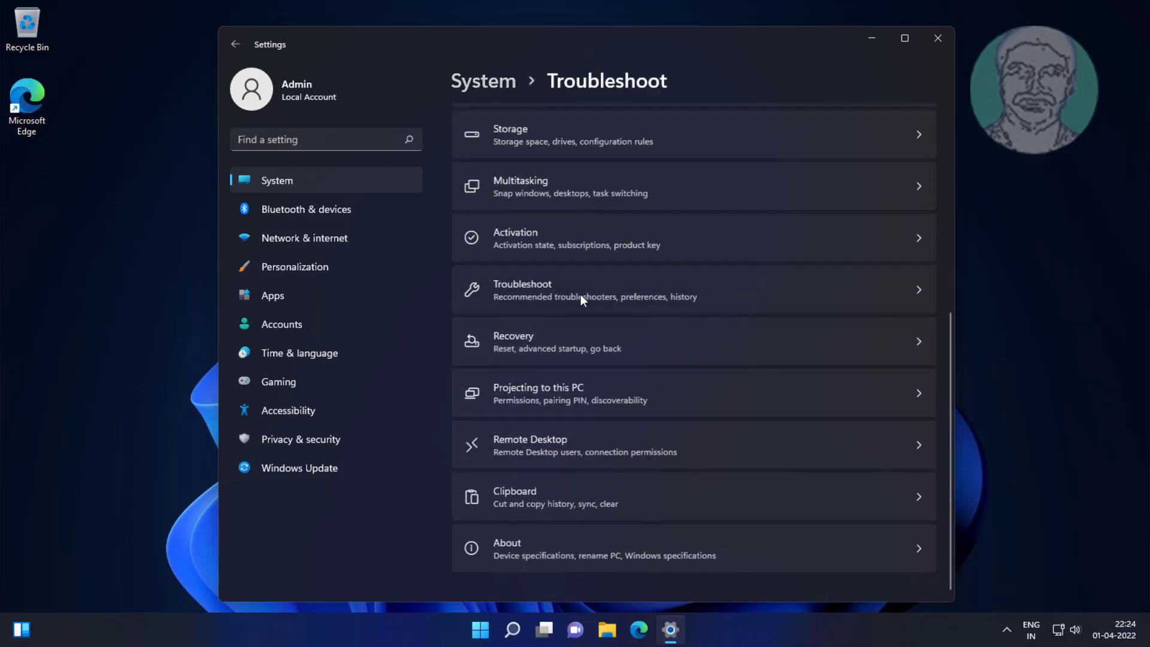
click(574, 264)
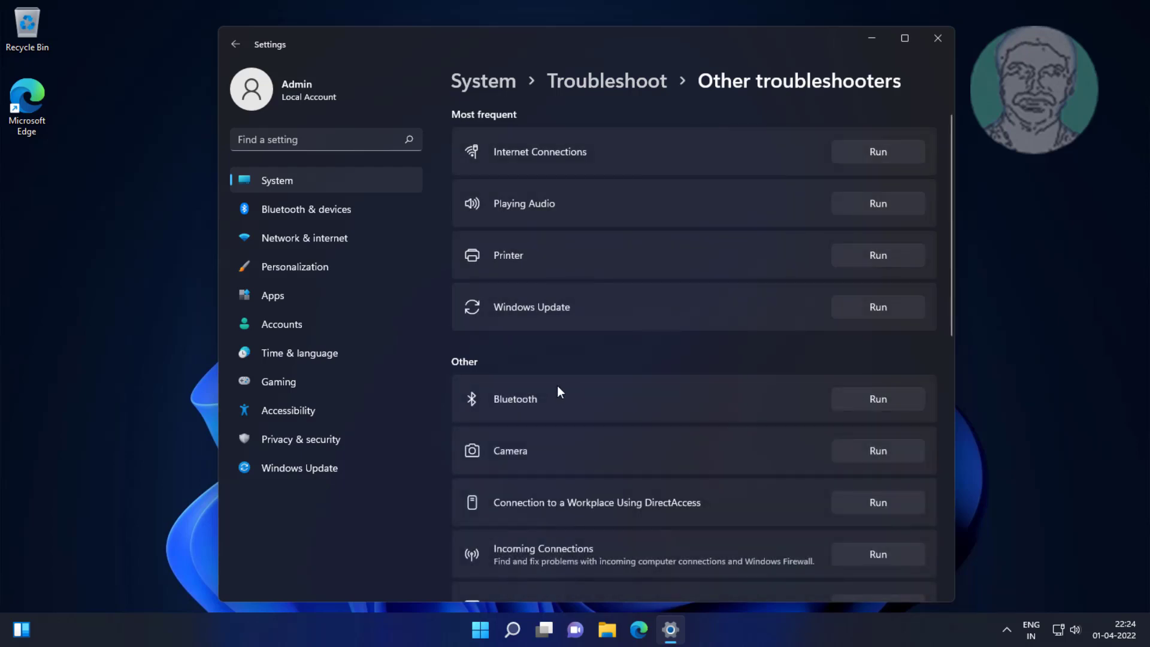
Step: Run the Bluetooth troubleshooter and proceed through its problem detection
click(878, 399)
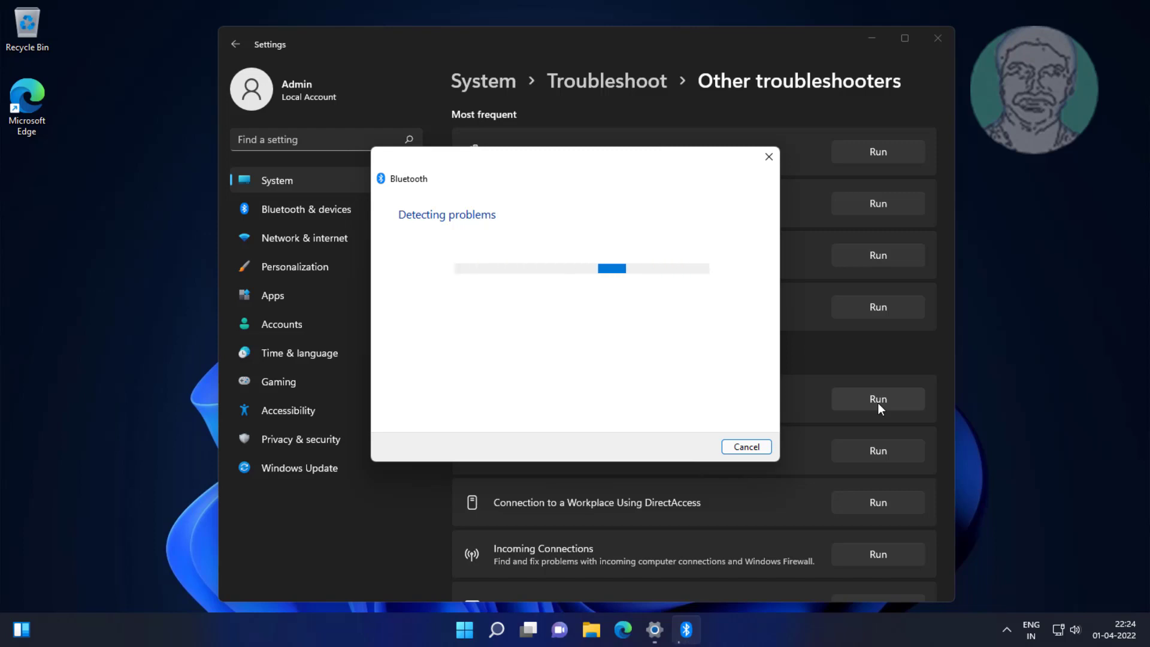
click(696, 445)
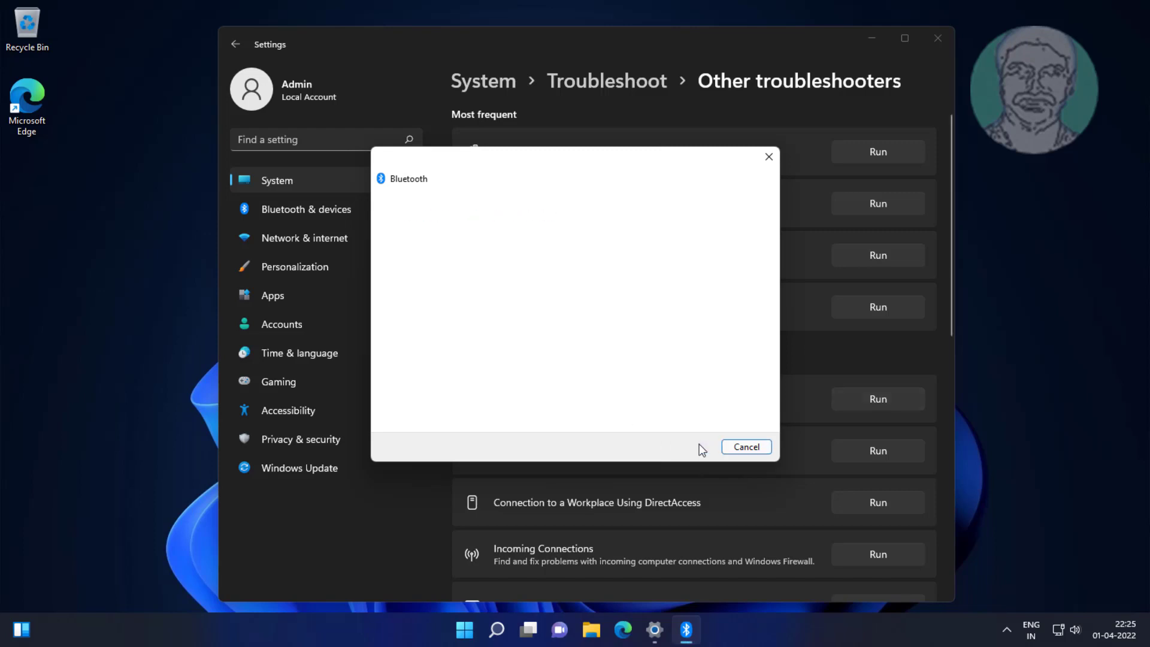